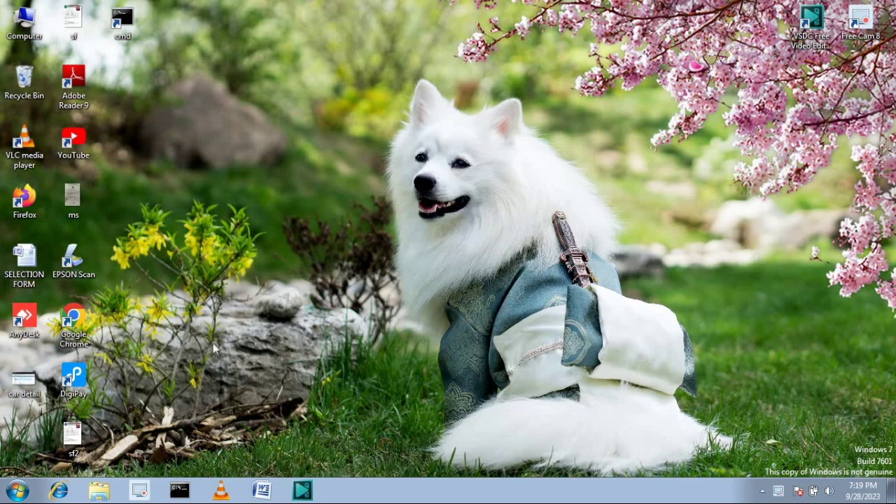
Launch Excel from the Run box and maximize the blank Book1 window.
key("super+r")
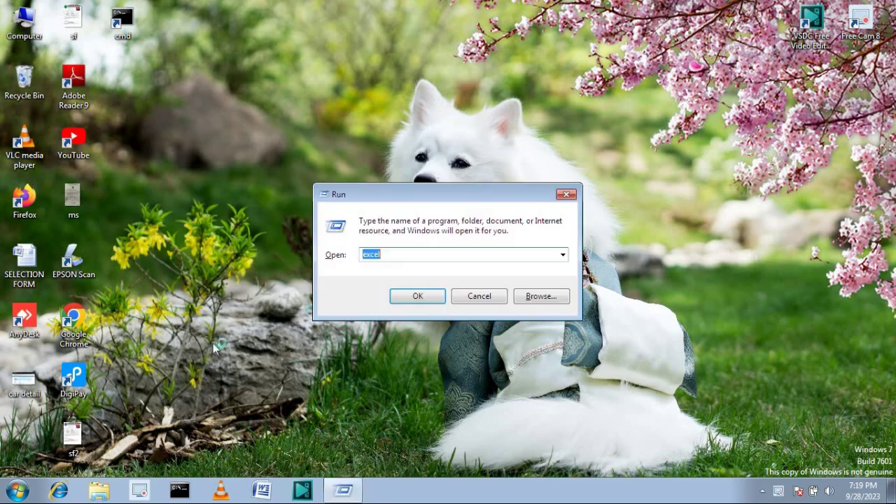
key("Return")
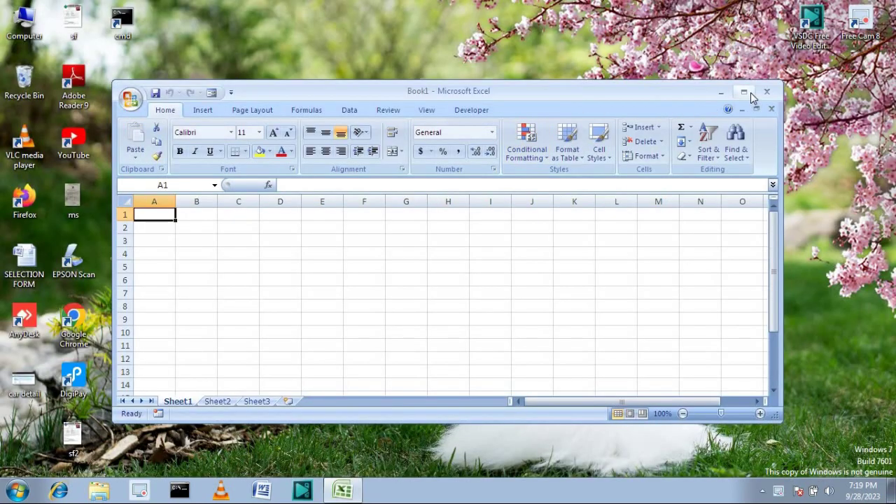
left_click(743, 91)
left_click(336, 203)
Enter VALUE1 in G4 and fill it across to VALUE2 and VALUE3 in H4:I4.
left_click(280, 169)
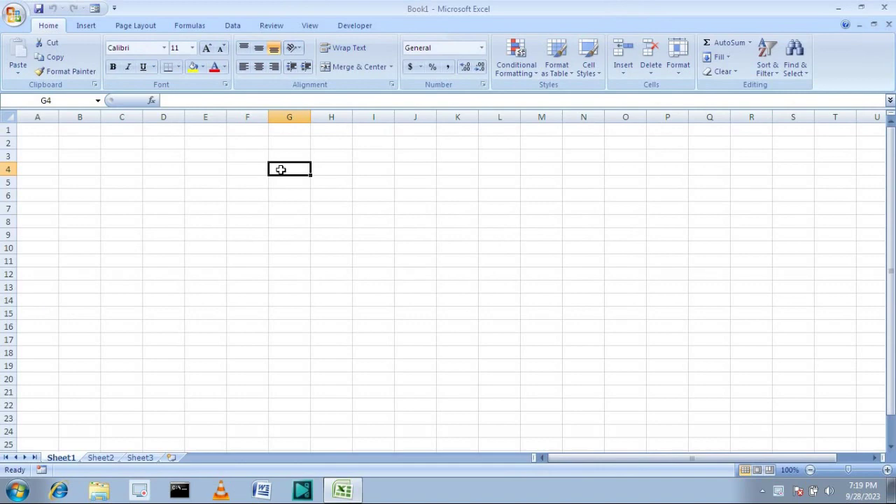
type("VALUE1")
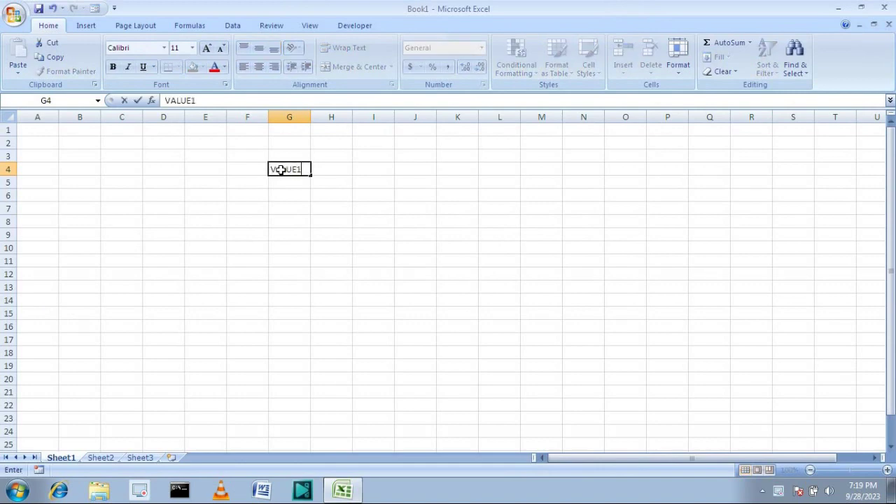
key("Return")
left_click(303, 169)
left_click_drag(310, 175, 372, 202)
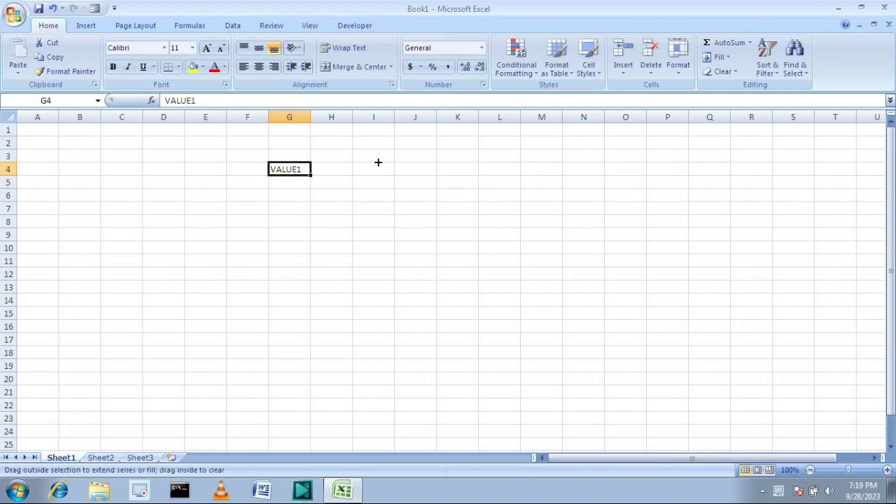
Enter 10, 30 and 40 in G5:I5 beneath the headings.
left_click(302, 184)
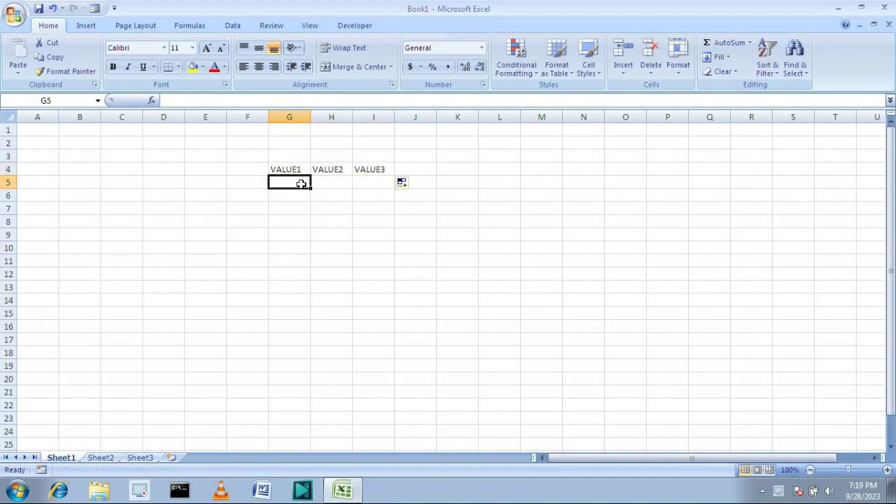
type("10")
key("Tab")
type("30")
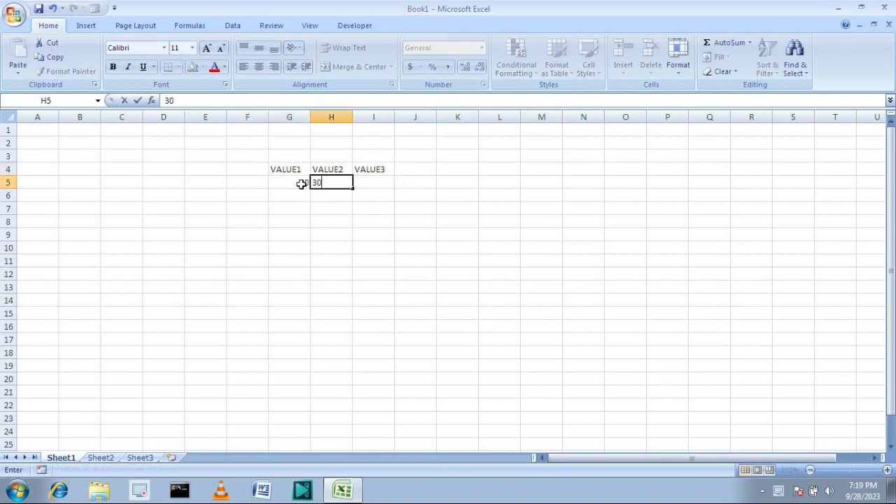
key("Tab")
type("4")
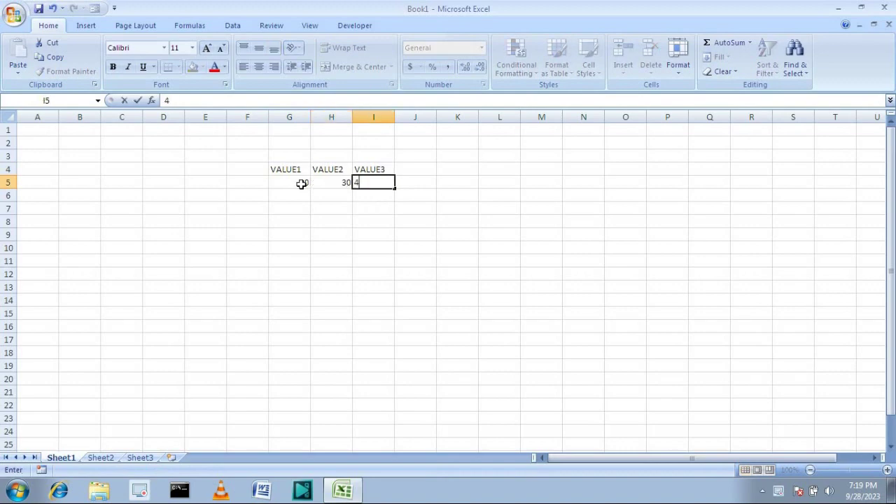
key("Tab")
left_click_drag(322, 220, 322, 235)
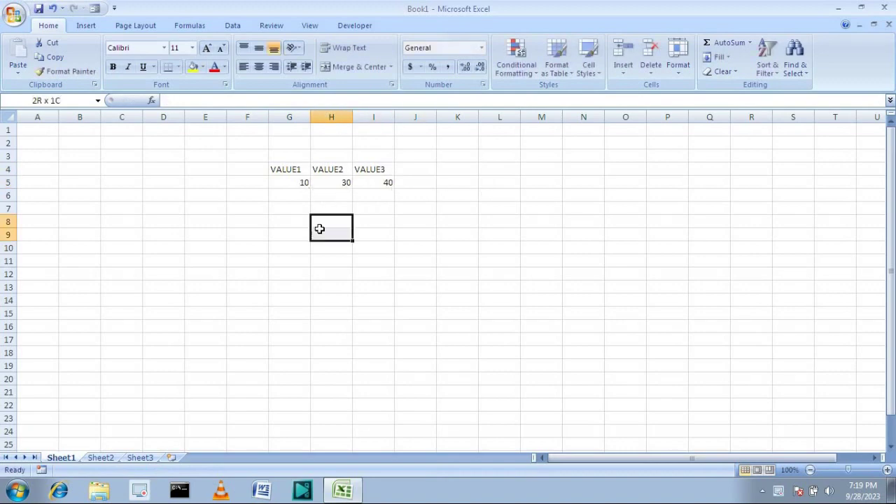
Enter =CHOOSE(1,G5,H5,I5) in G7 so it returns 10.
left_click(286, 211)
type("=")
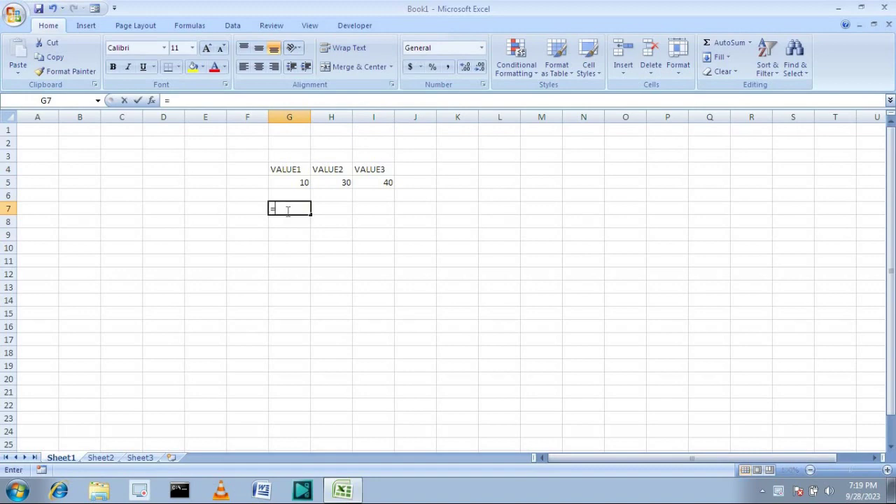
type("CHOO")
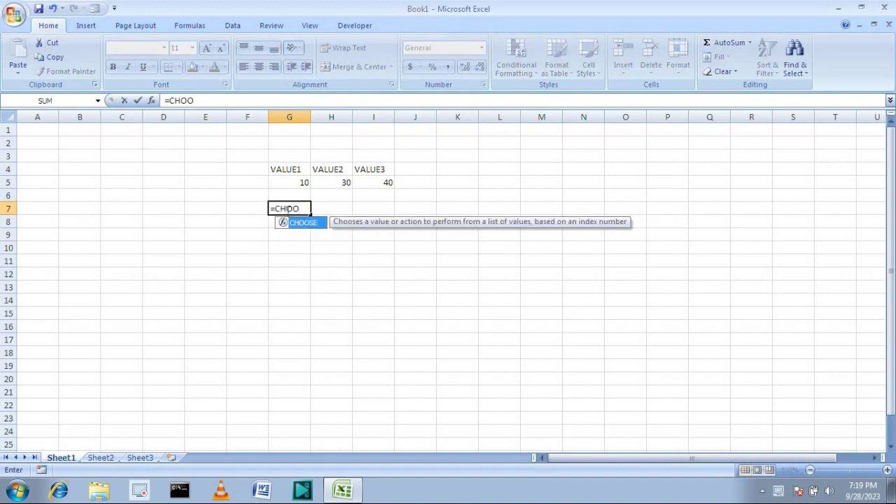
key("Tab")
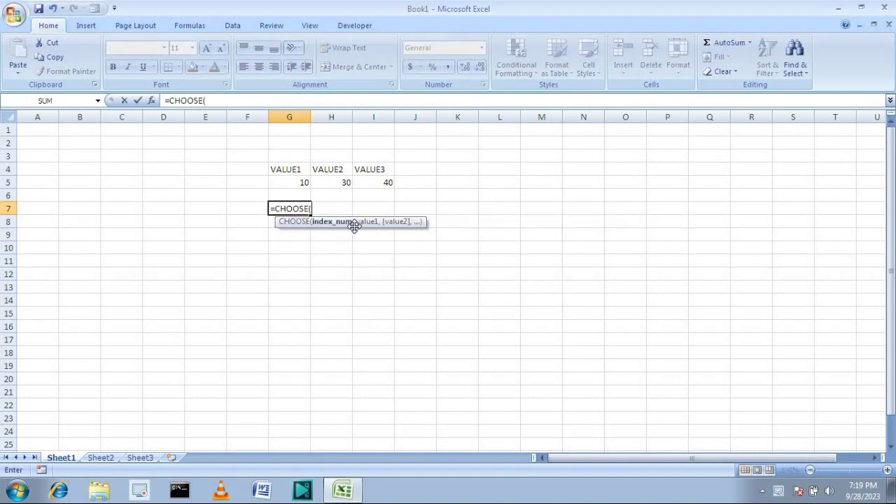
type("1")
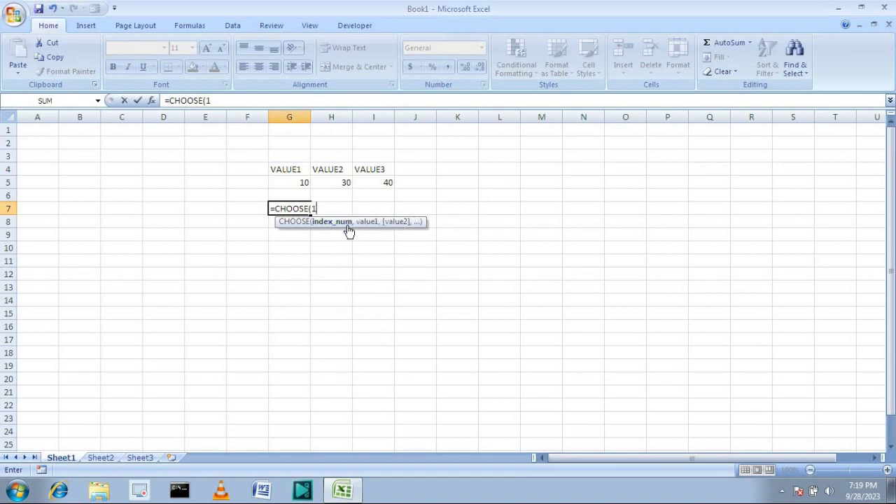
type(",")
left_click(298, 182)
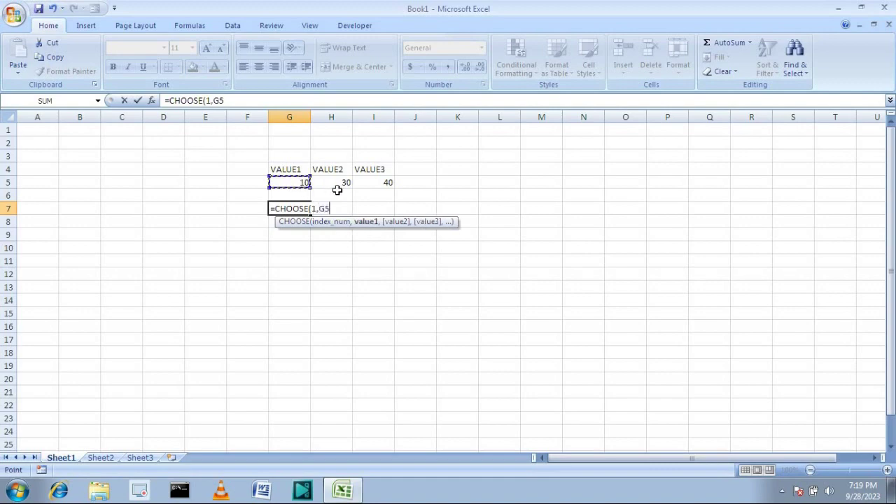
type(",")
left_click(341, 183)
type(",")
left_click(385, 183)
type(",")
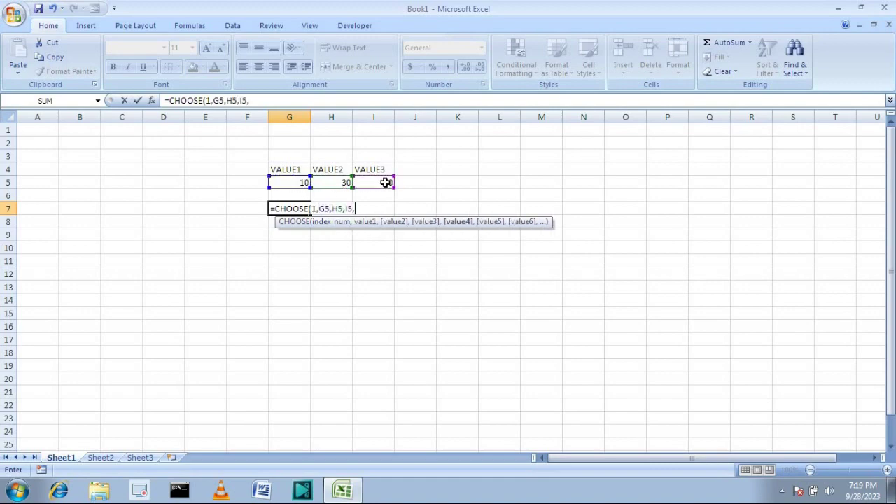
type(")")
key("Return")
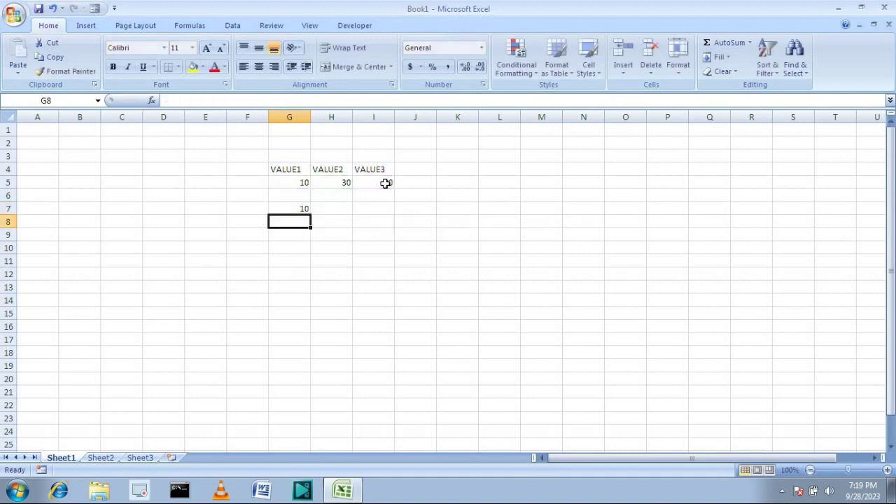
Change the CHOOSE index in G7 from 1 to 3 so it returns 40.
left_click(306, 208)
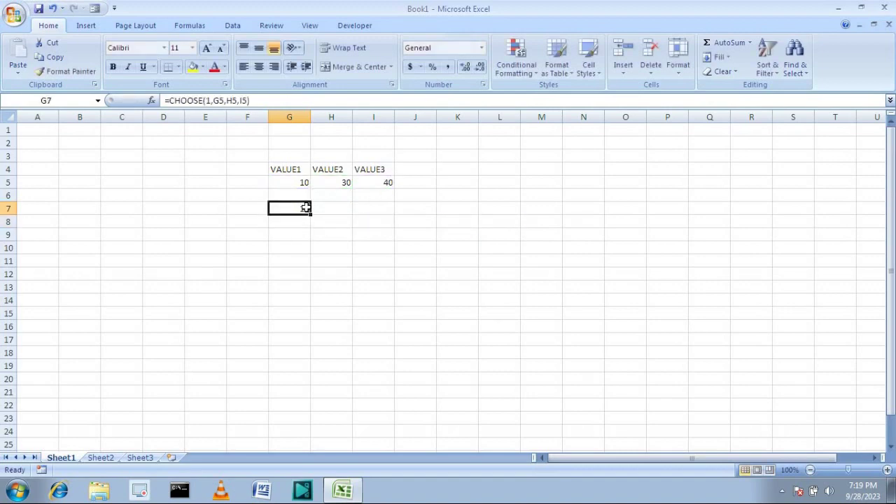
double_click(309, 209)
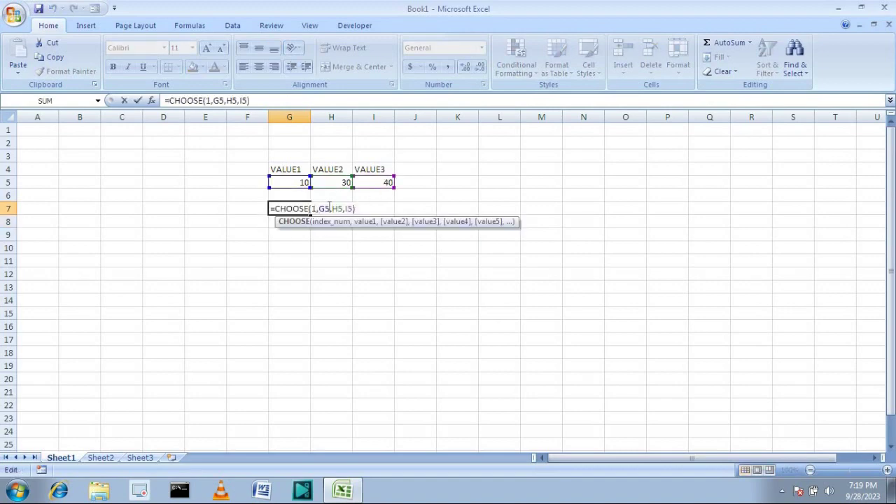
left_click(316, 208)
key("BackSpace")
type("3")
key("Return")
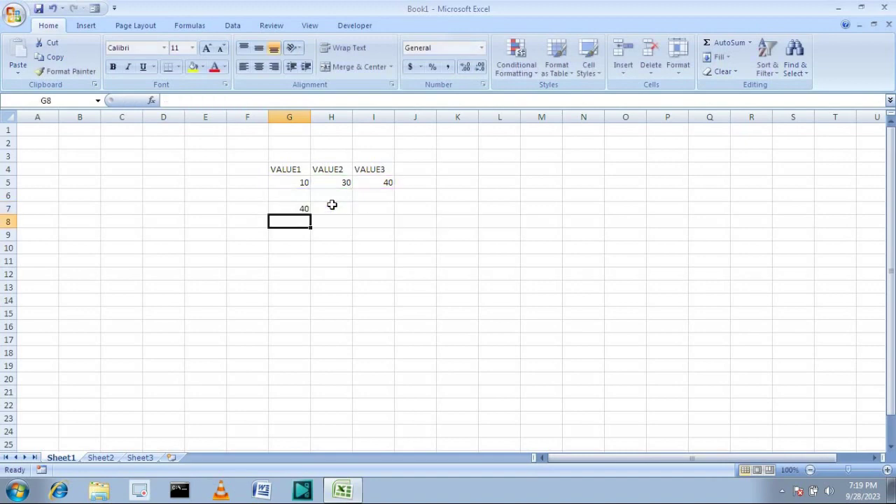
Check G7's updated formula, then clear the whole demo table F3:L8.
left_click(325, 210)
left_click(301, 207)
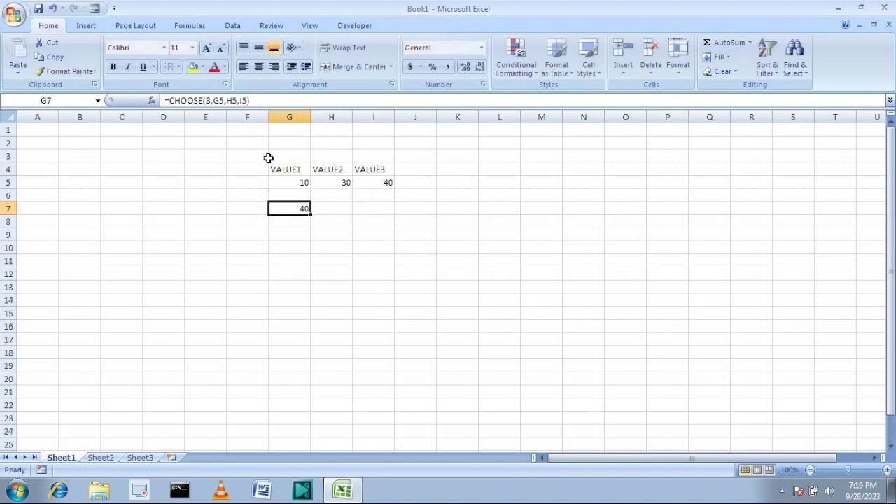
left_click_drag(266, 156, 485, 225)
key("Delete")
Add the headings VALUE1 in F4 and VALUE2 in G4.
left_click(370, 251)
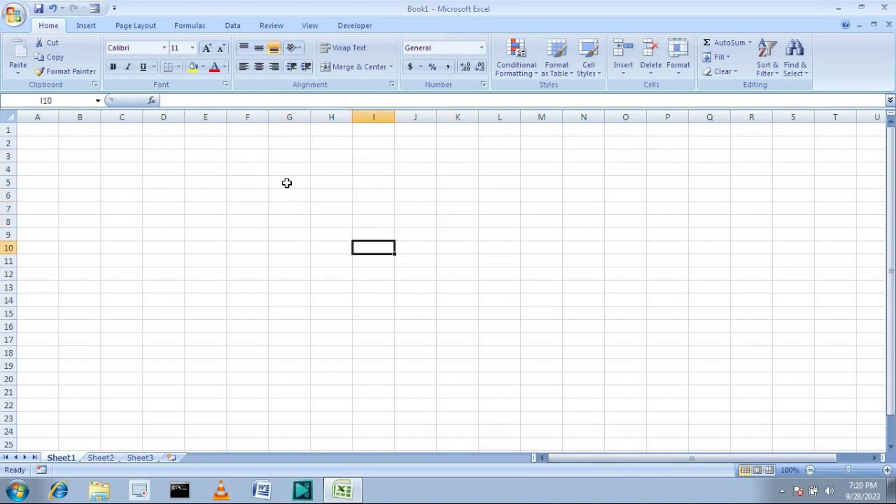
left_click(287, 182)
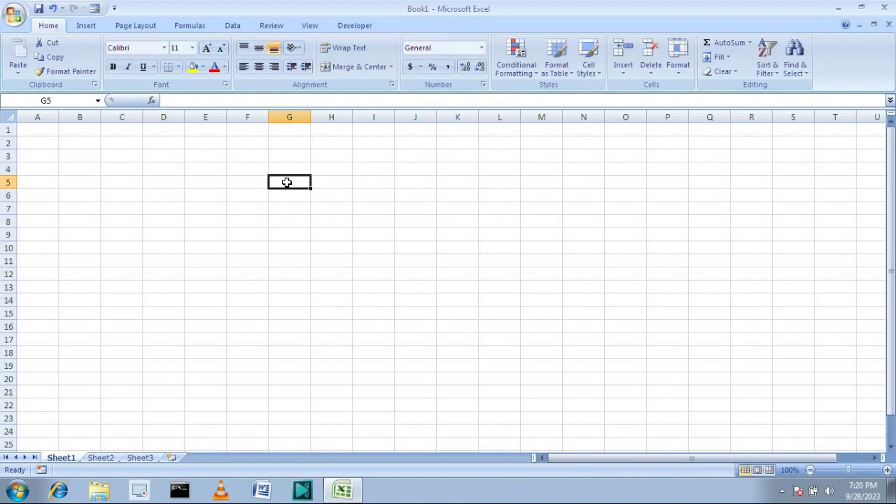
left_click(251, 165)
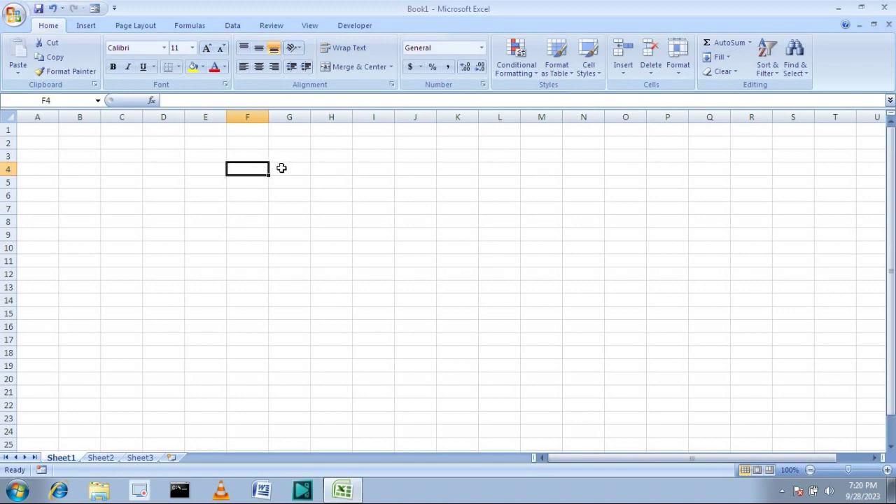
type("VALUE1")
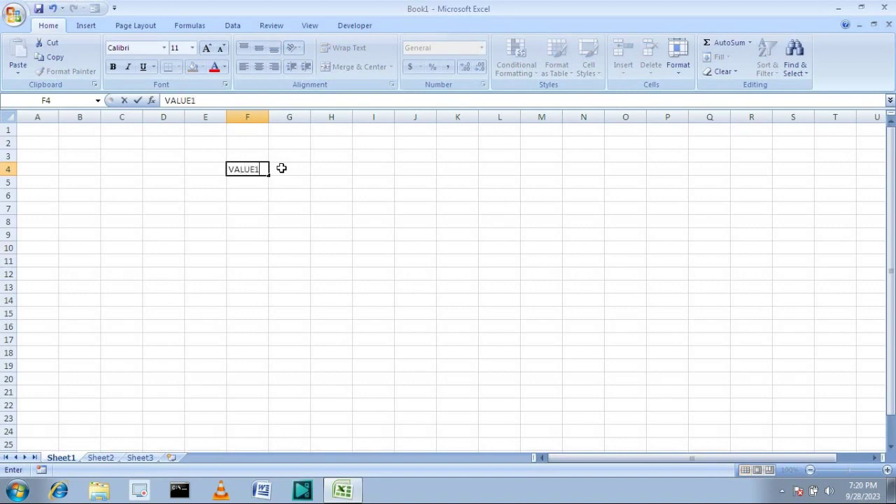
left_click(282, 168)
type("VALU")
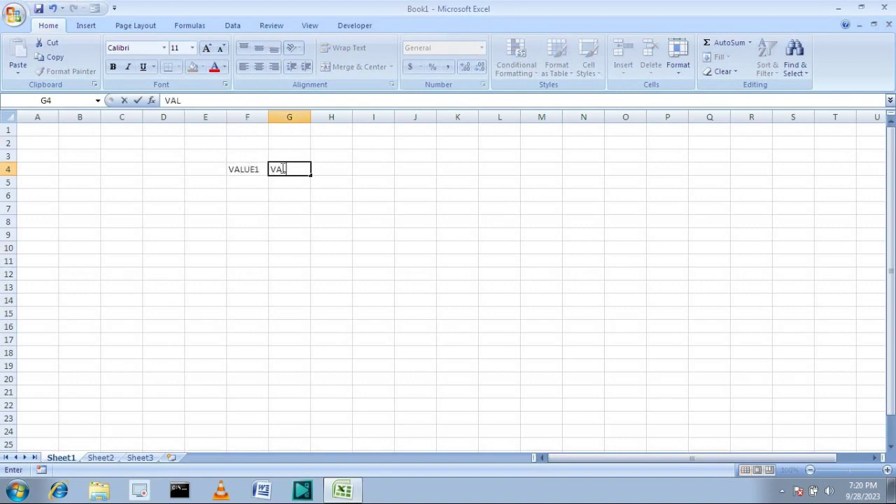
type("E2")
key("Tab")
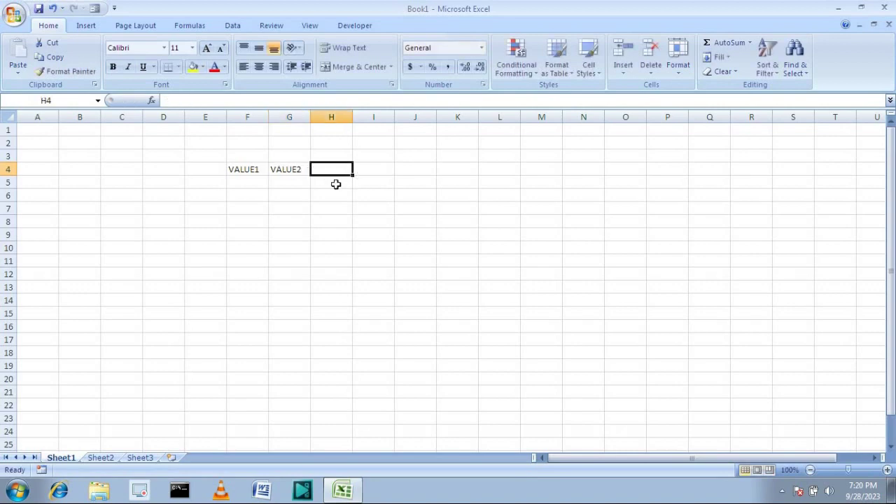
Add OPERATOR in E4 and DROP DOWN LIST in D4.
left_click(209, 169)
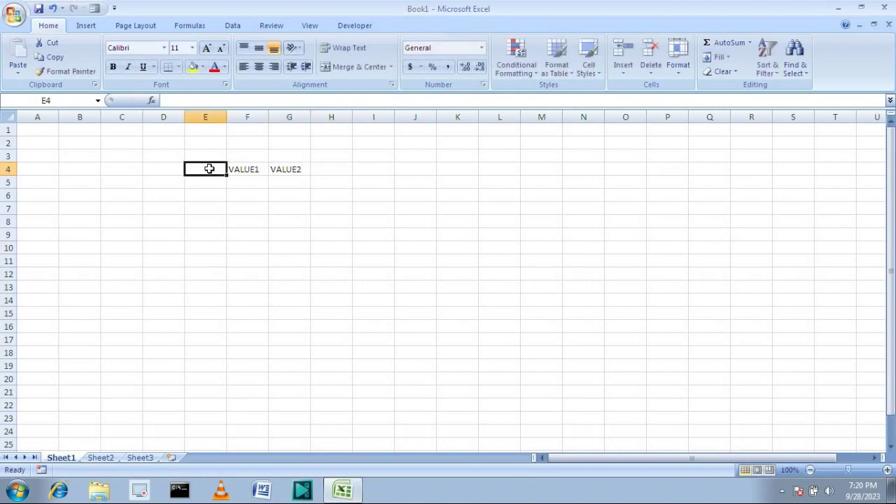
type("OPERATO")
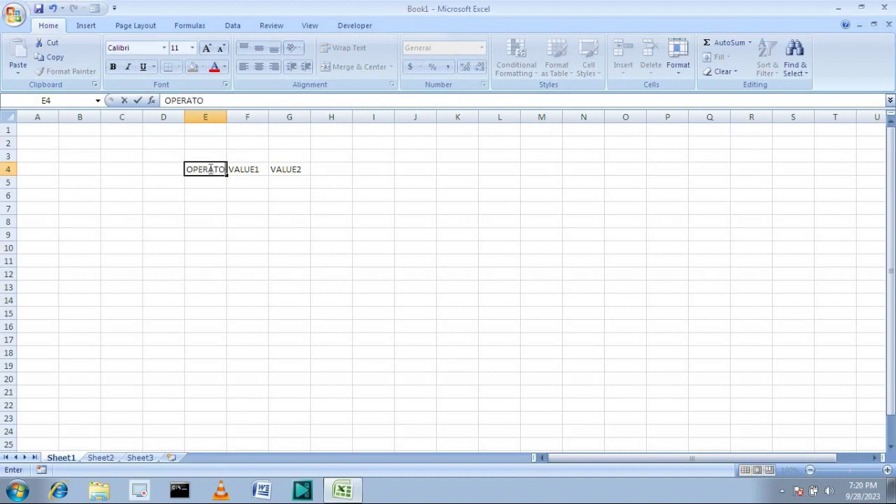
type("R")
key("Return")
key("Left")
key("Up")
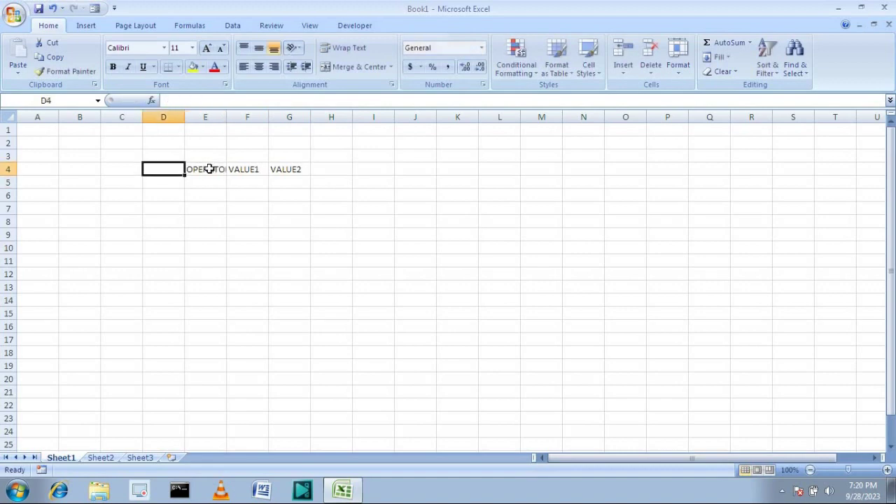
type("DROP")
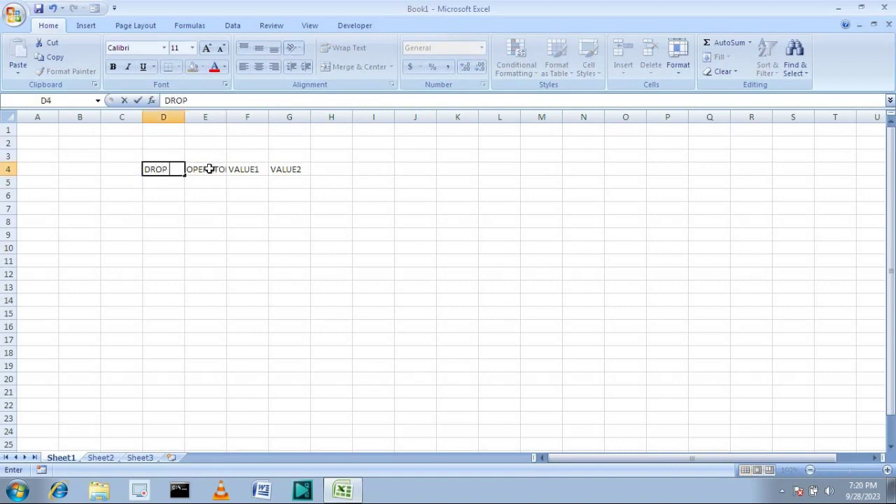
type(" DO")
type("WN LIST")
key("Return")
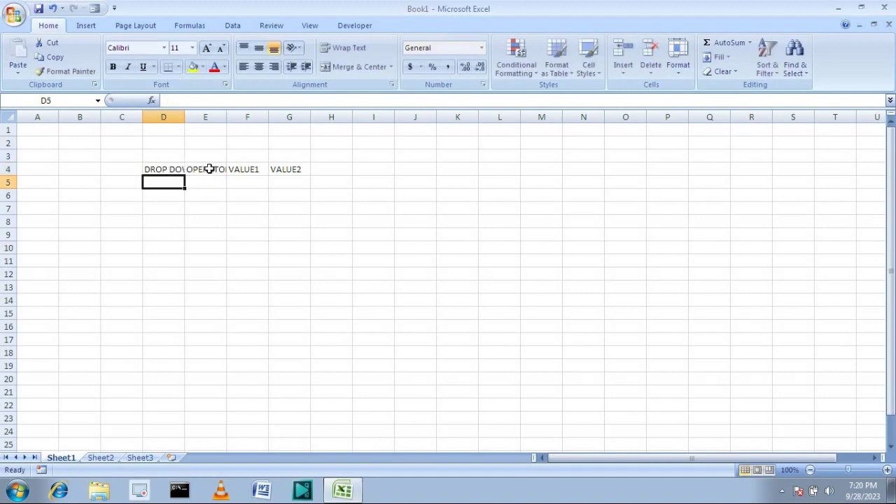
left_click(169, 169)
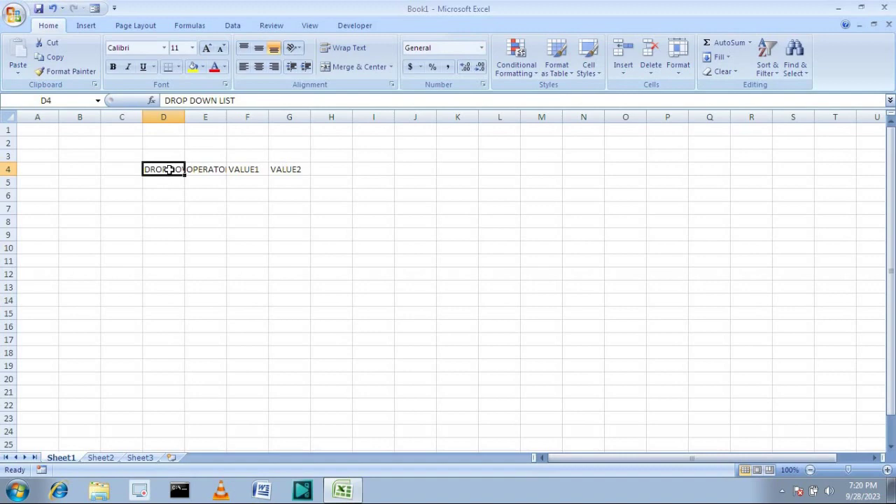
key("alt")
AutoFit columns D and E to their DROP DOWN LIST and OPERATOR headings.
key("o")
key("c")
key("a")
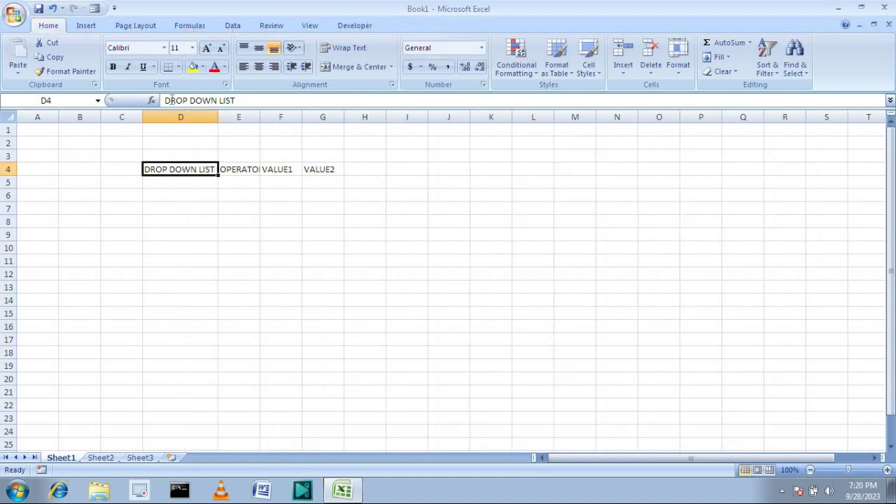
left_click(255, 168)
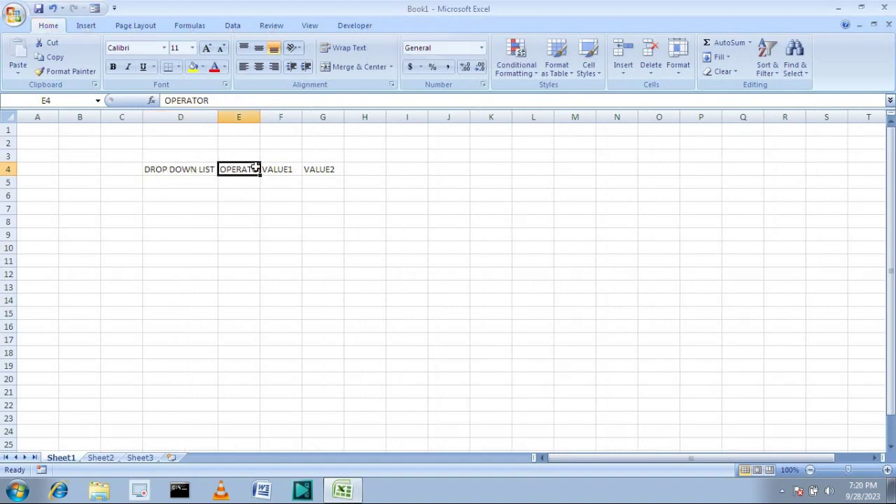
key("alt")
key("o")
key("c")
key("a")
Enter 10, 20, 30 and 40 down column F, starting at F4.
left_click(311, 185)
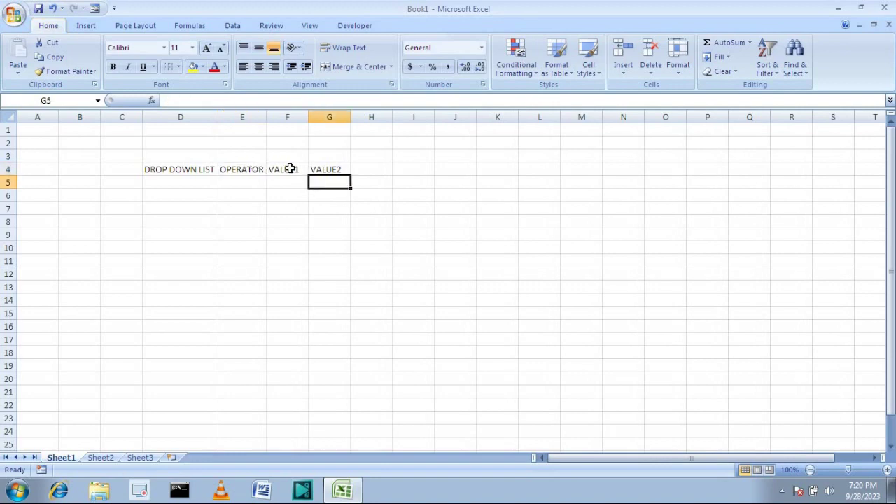
left_click(289, 169)
type("10")
key("Return")
type("20")
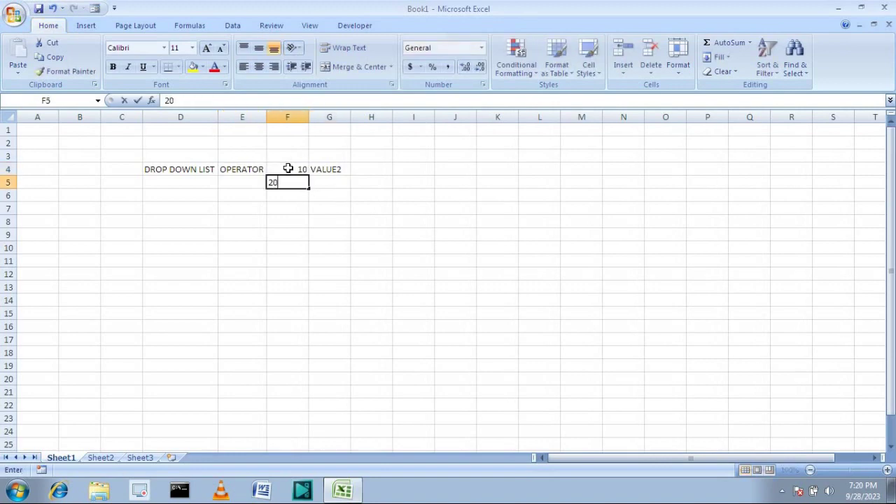
key("Return")
type("30")
key("Return")
type("40")
key("Return")
key("Right")
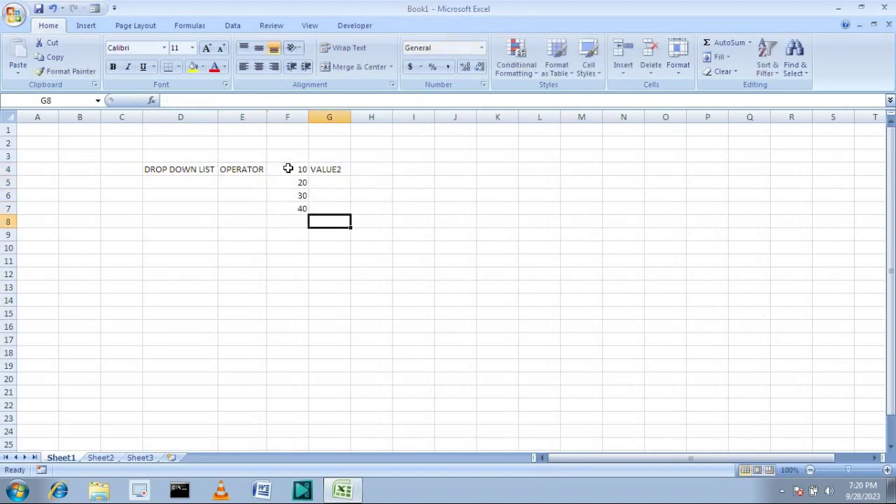
key("Up")
key("Up")
key("Up")
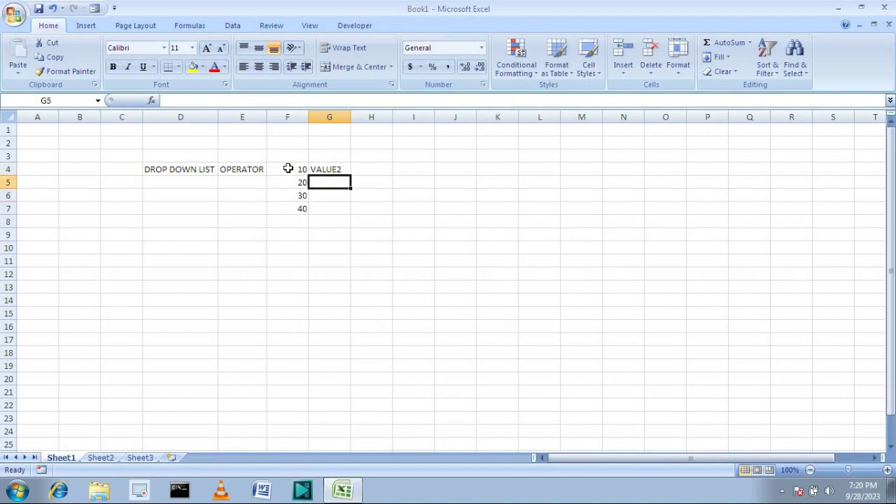
Fix column F: move 20–40 to F6:F8, restore VALUE1 in F4, put 10 in F5.
left_click(288, 168)
key("BackSpace")
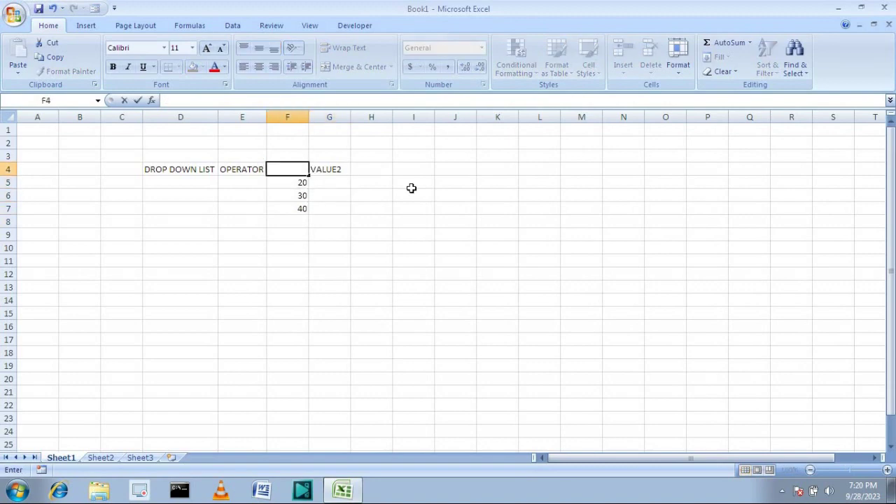
left_click(412, 193)
left_click(305, 184)
left_click_drag(303, 201, 301, 208)
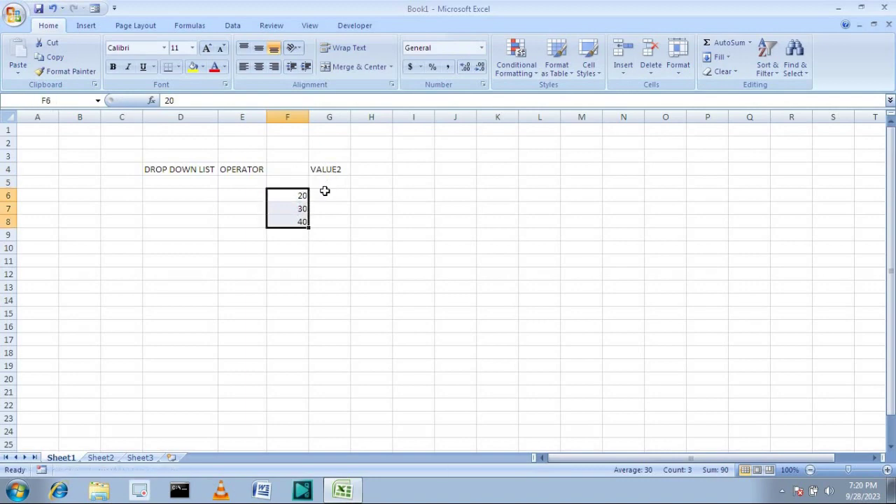
left_click_drag(294, 189, 295, 202)
left_click(296, 172)
type("VAL")
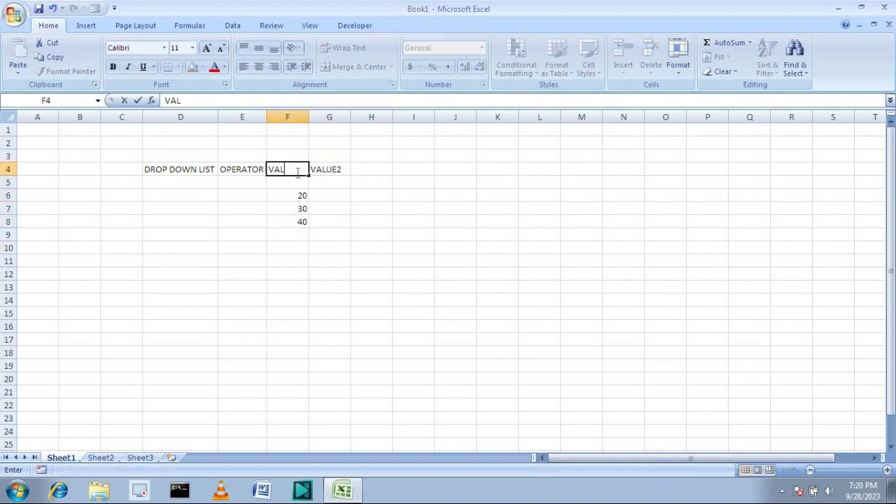
type("UE1")
key("Return")
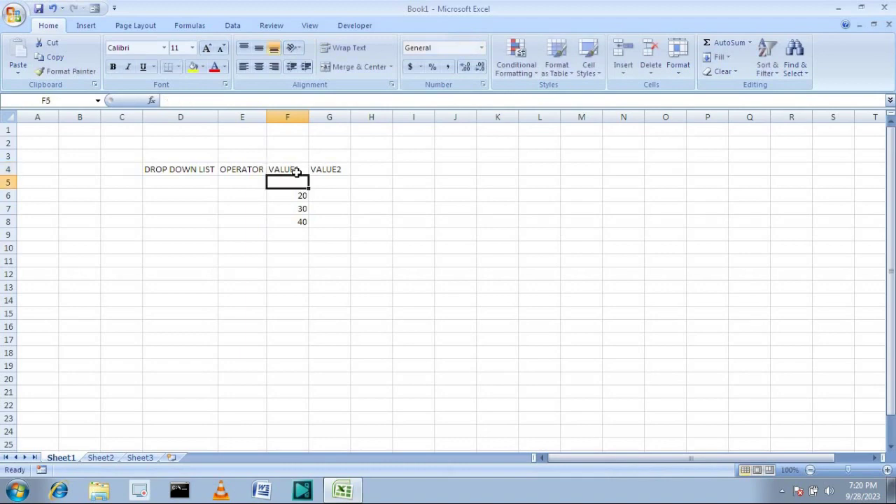
type("10")
left_click(325, 179)
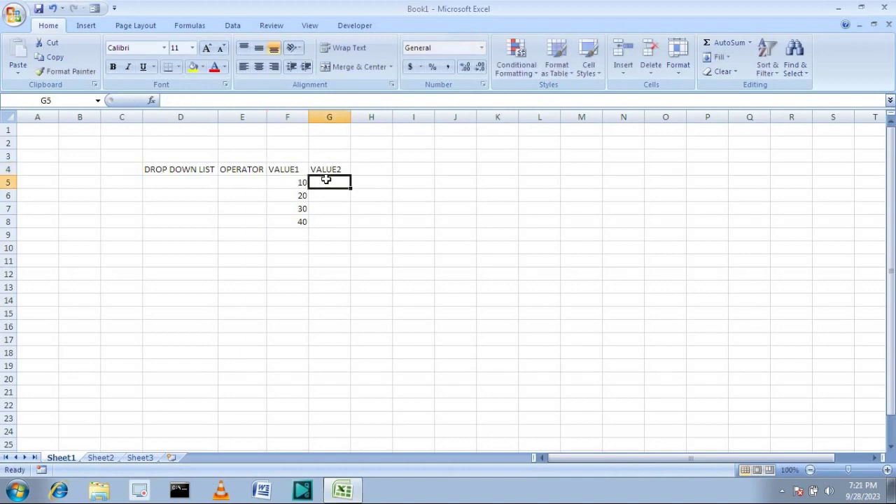
Enter 50, 60, 70 and 80 in G5:G8 and add a RESULT heading in H4.
type("50")
key("Return")
type("60")
key("Return")
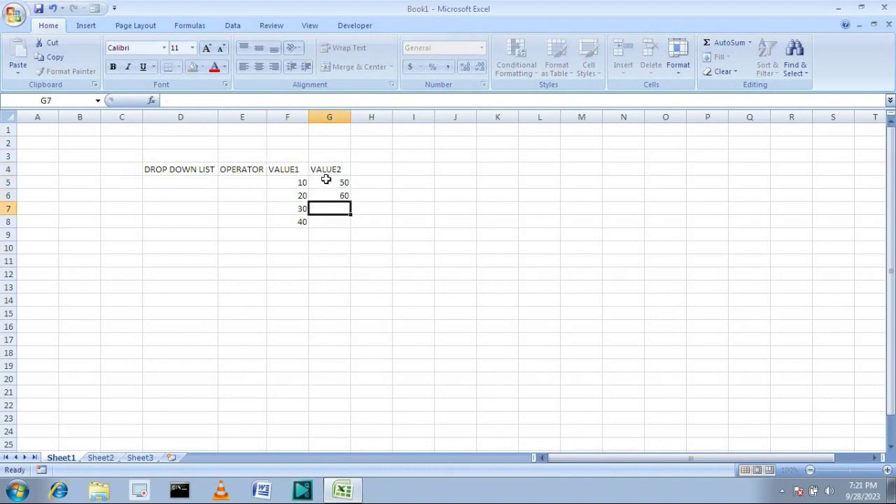
type("70")
key("Return")
type("80")
key("Return")
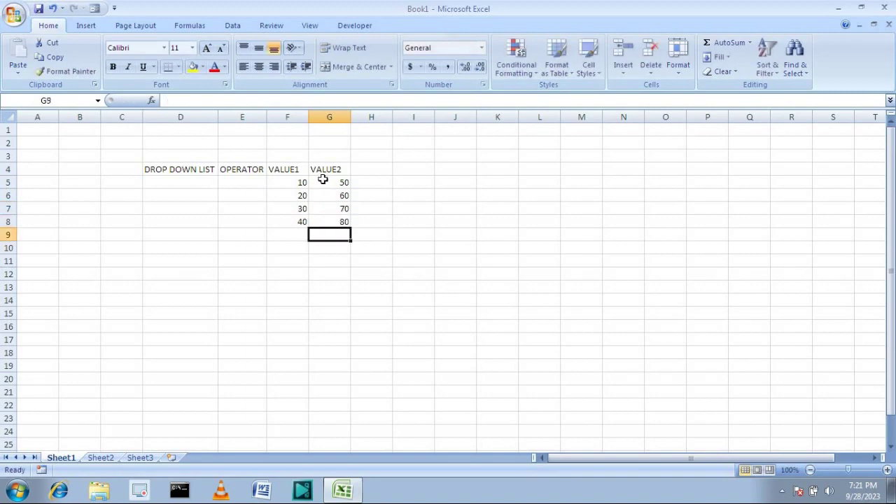
left_click(369, 166)
type("RES")
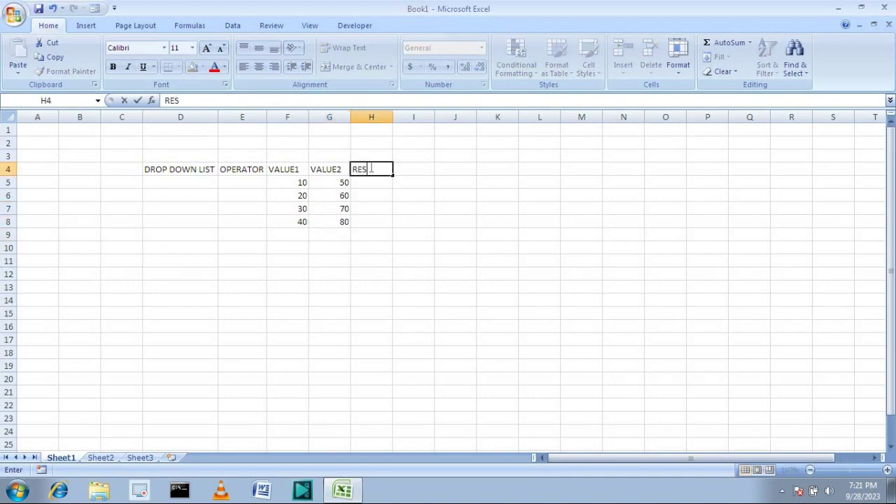
type("ULT")
key("Return")
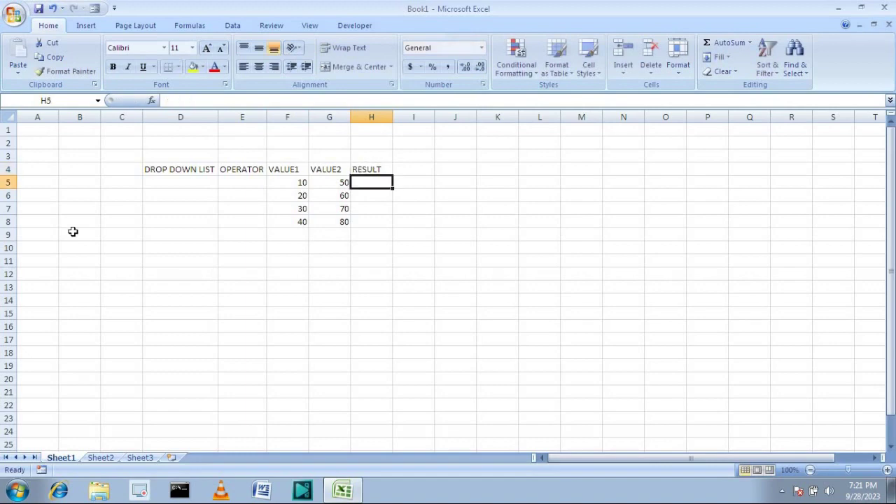
Enter the operators +, -, / and * in E5:E8.
left_click(249, 181)
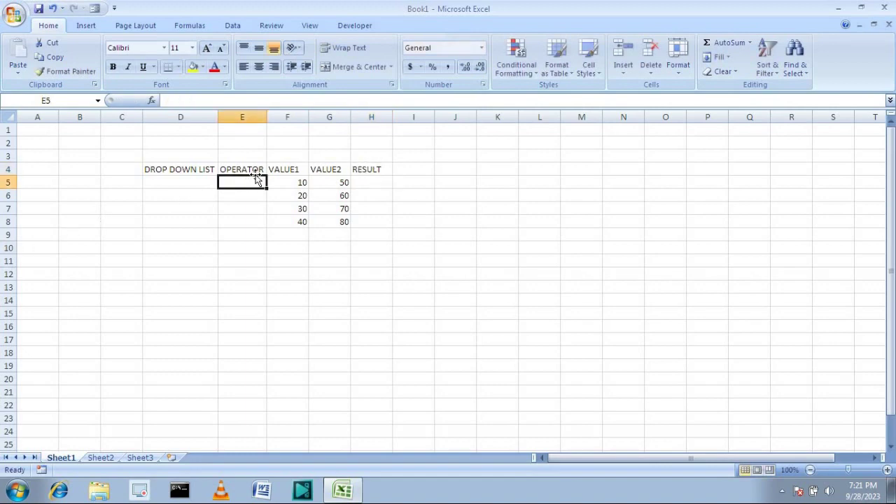
type("+-")
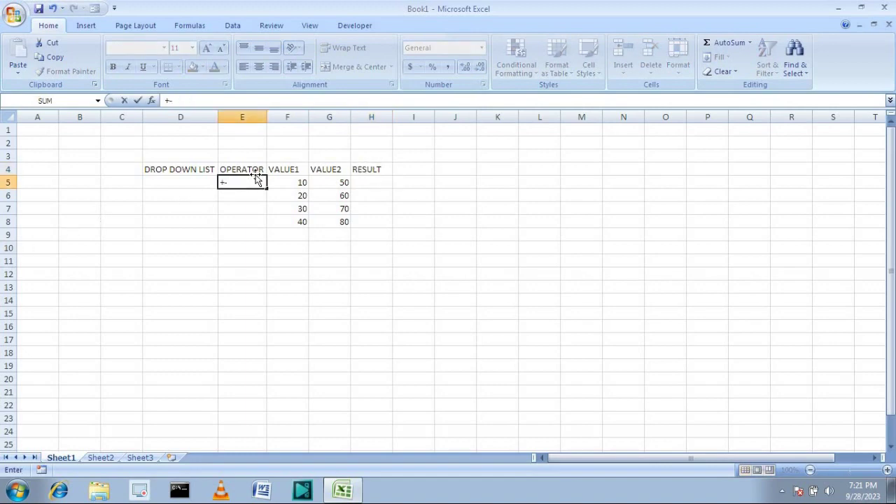
key("Return")
type("-")
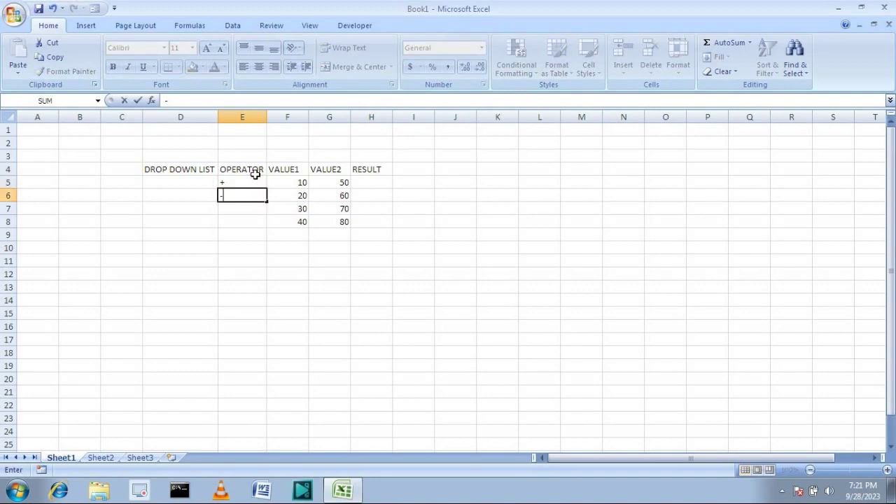
key("Return")
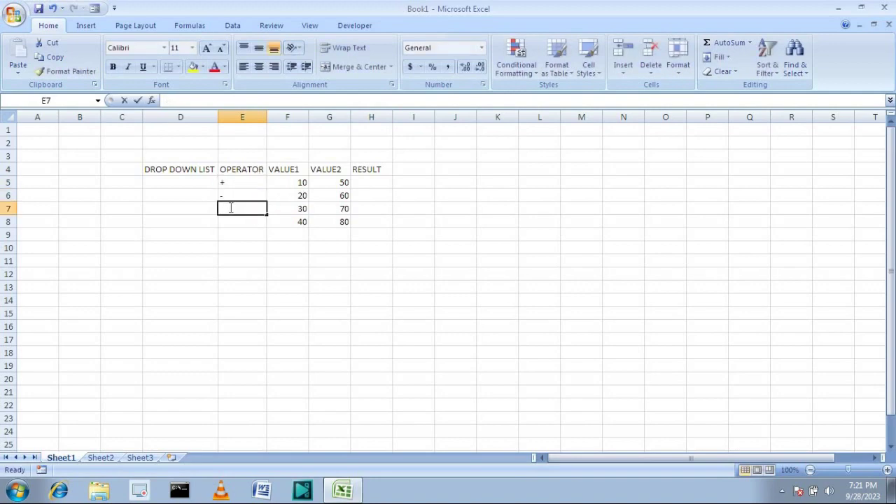
type("/")
key("Return")
type("*")
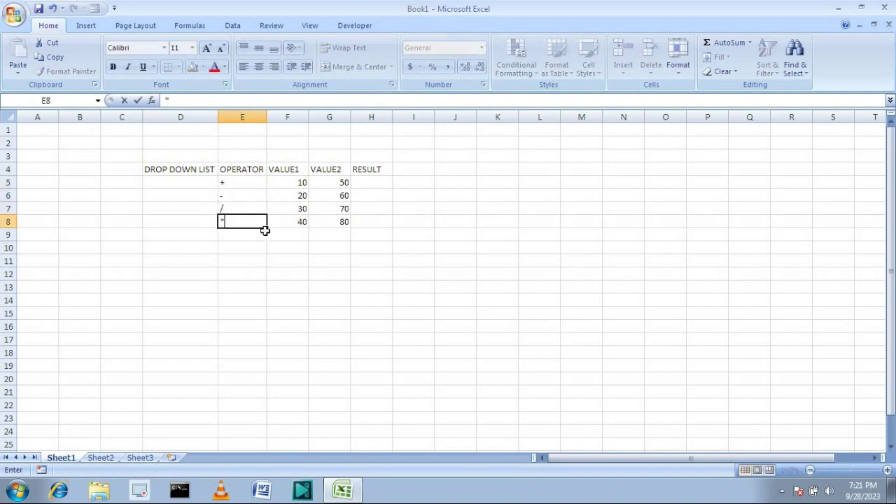
key("Return")
key("Return")
Merge and center D5:D8 into a single cell.
left_click_drag(172, 181, 186, 222)
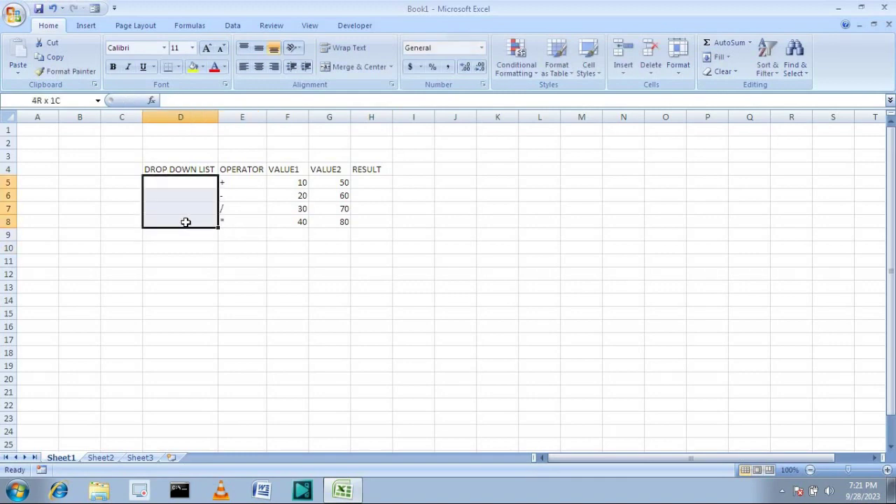
left_click(351, 70)
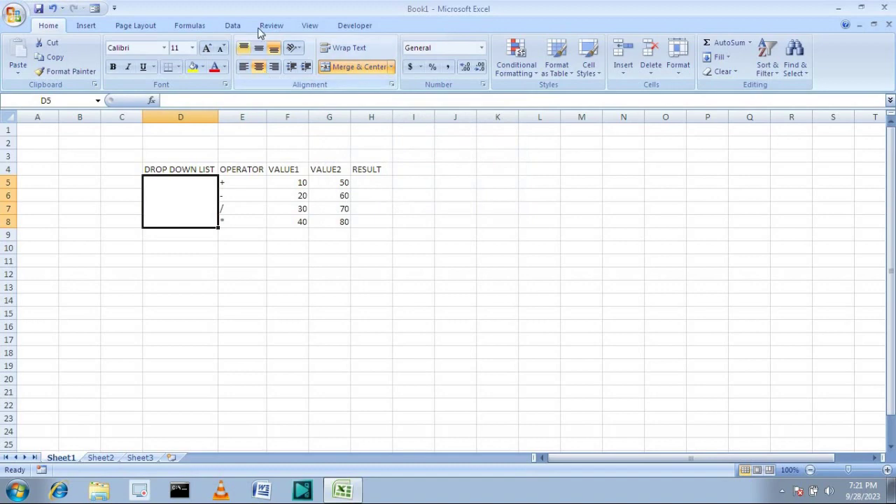
left_click(231, 25)
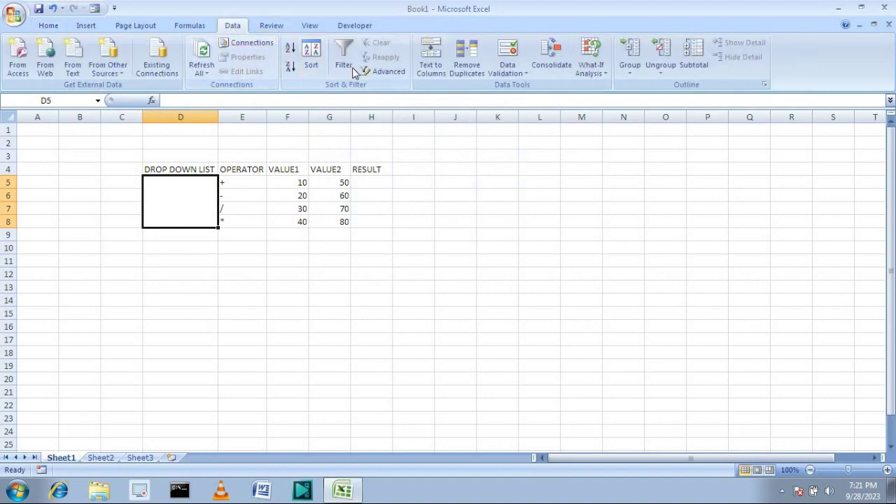
left_click(508, 69)
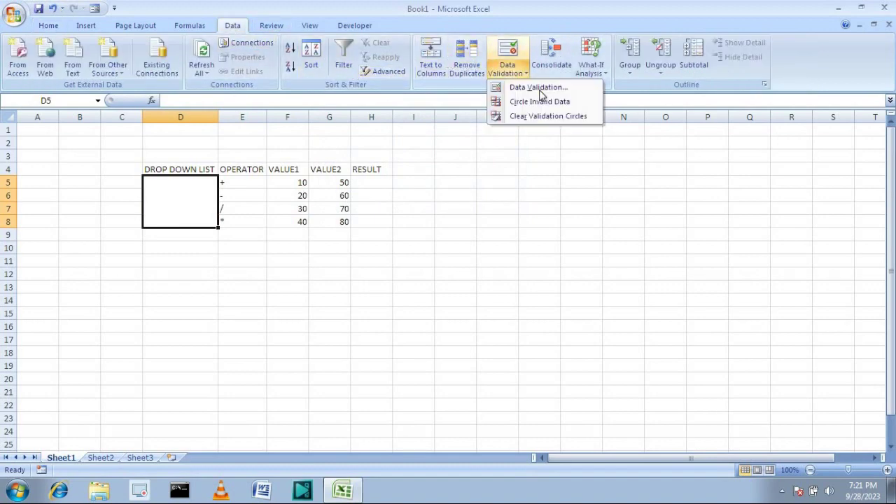
left_click(539, 87)
Give the merged cell List validation with source 1,2,3,4 and check its drop-down.
left_click(536, 192)
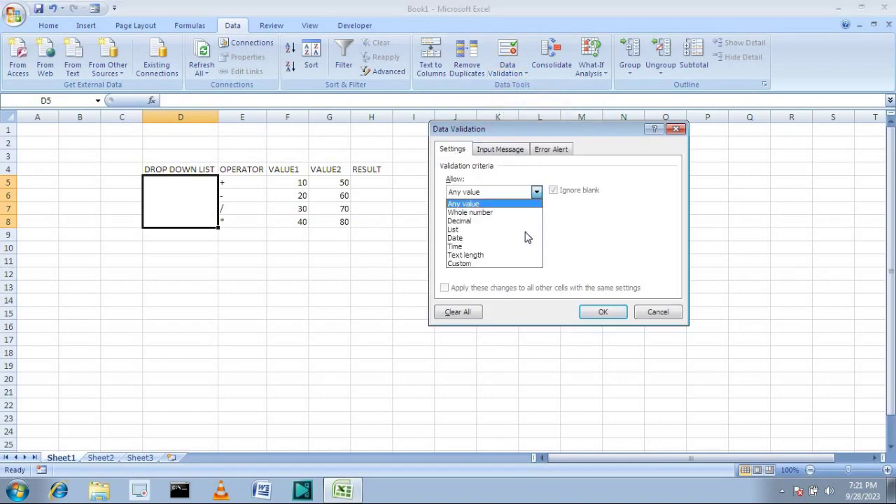
left_click(505, 230)
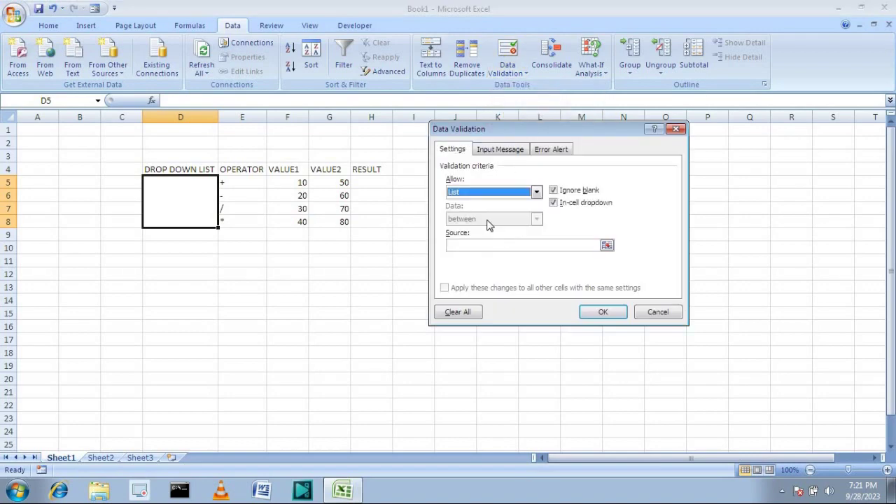
key("alt+Down")
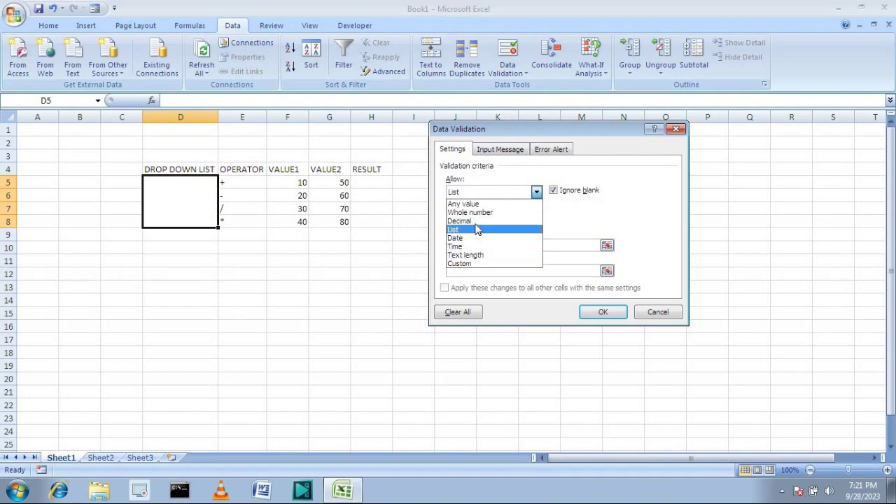
left_click(476, 221)
key("alt+Down")
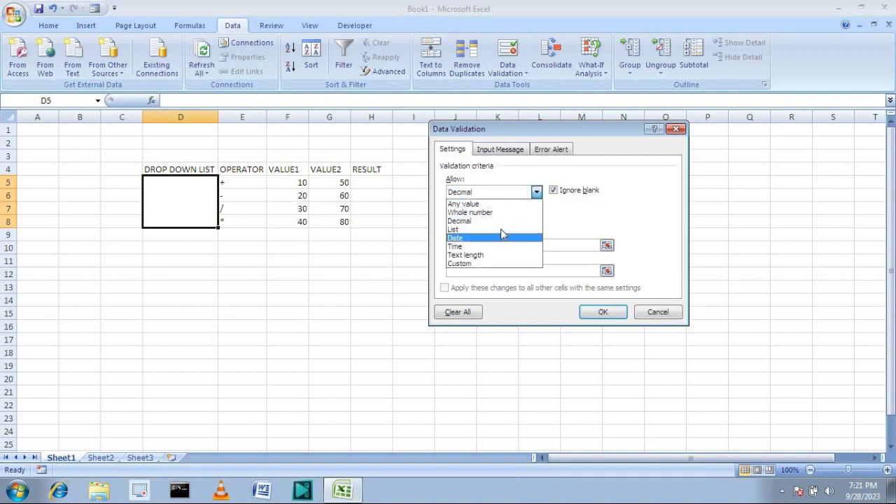
left_click(501, 229)
left_click(468, 245)
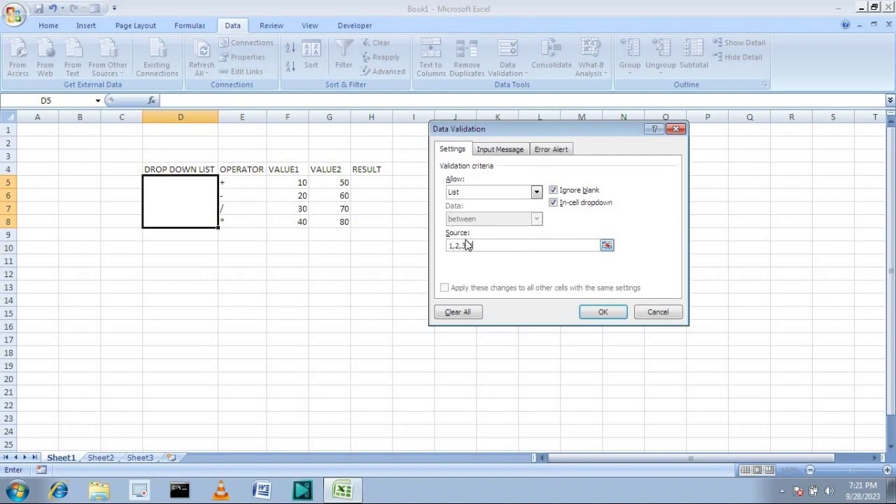
type(",4")
key("Return")
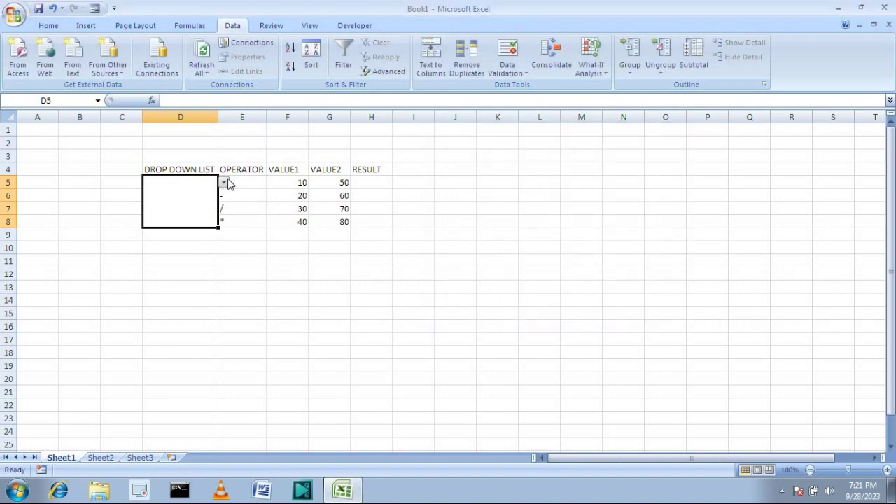
left_click(224, 182)
left_click(376, 183)
In H5, begin =CHOOSE with D5 as the index and F5+G5 as the first choice.
left_click(376, 182)
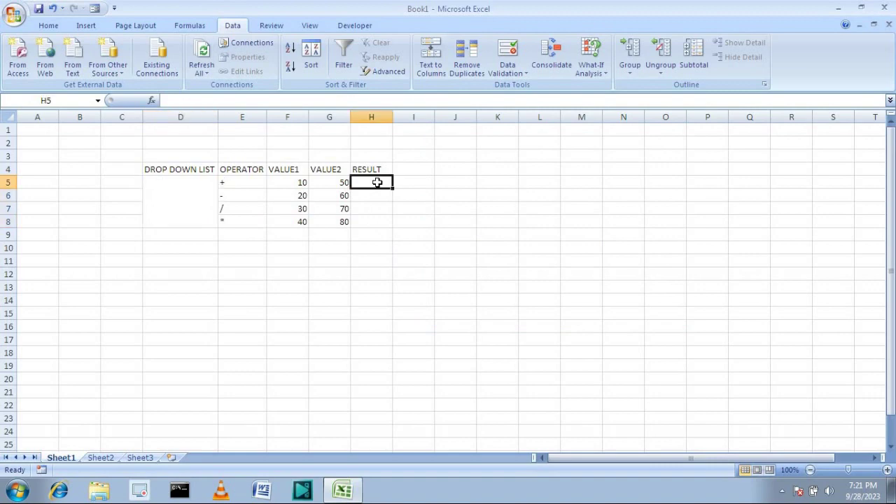
type("=CH")
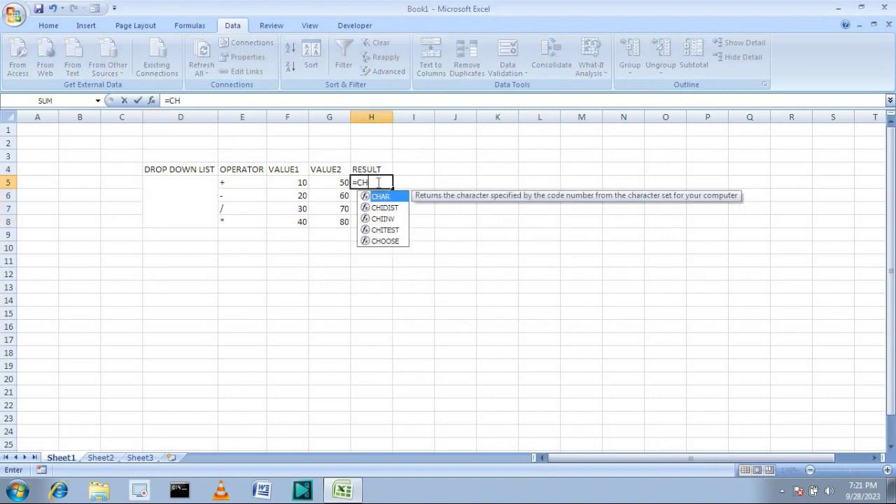
type("OOSE(")
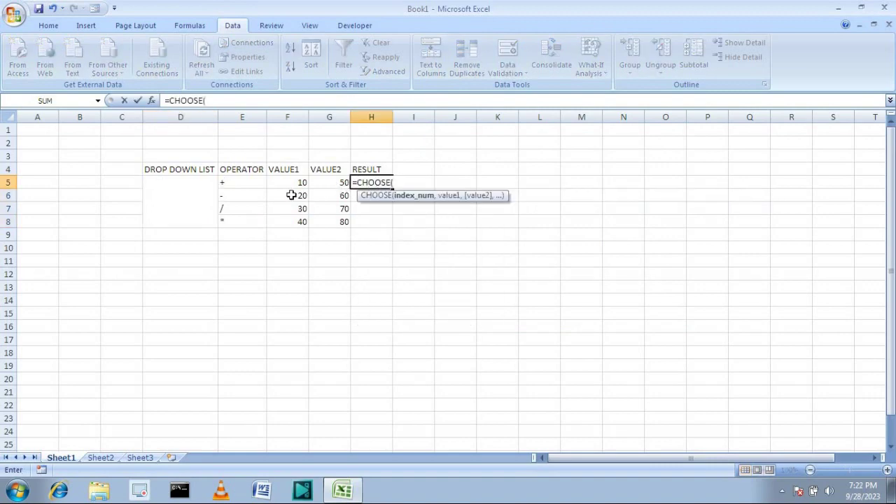
left_click(213, 185)
type(",")
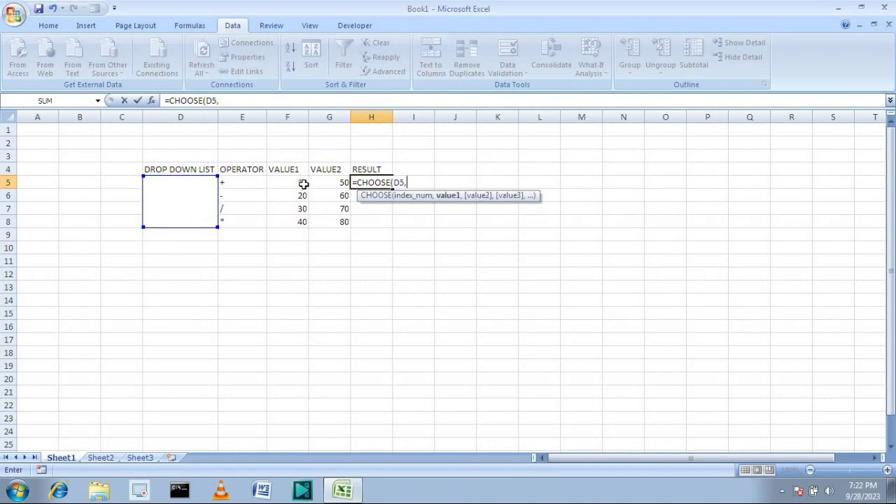
left_click(302, 183)
type("+")
left_click(328, 182)
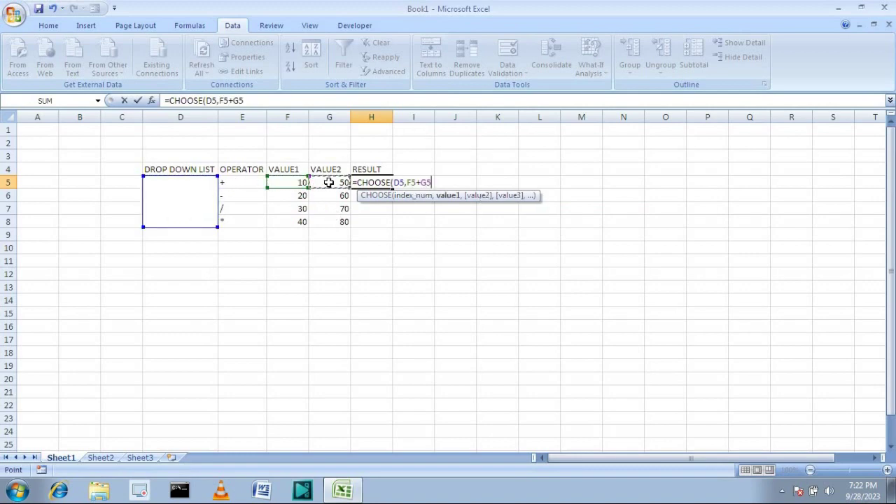
type(",")
Add F5-G5, F5/G5 and F5*G5 as the remaining CHOOSE choices.
left_click(304, 182)
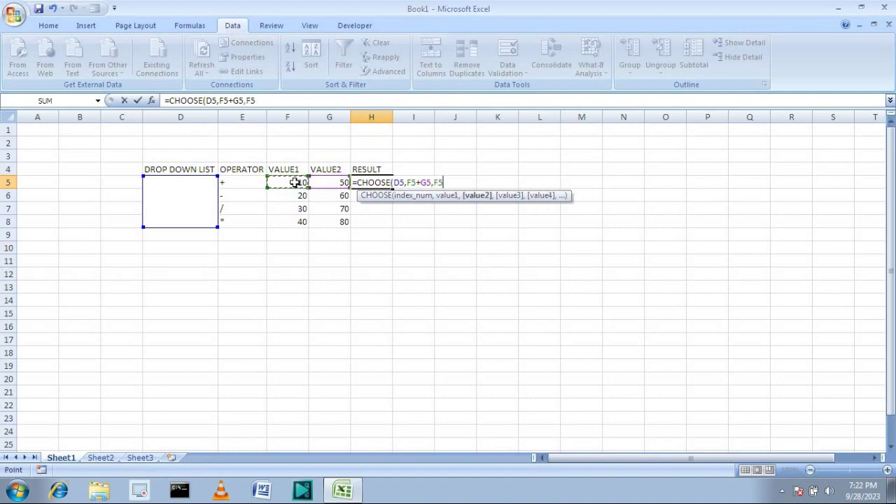
type("-")
left_click(328, 183)
type(",")
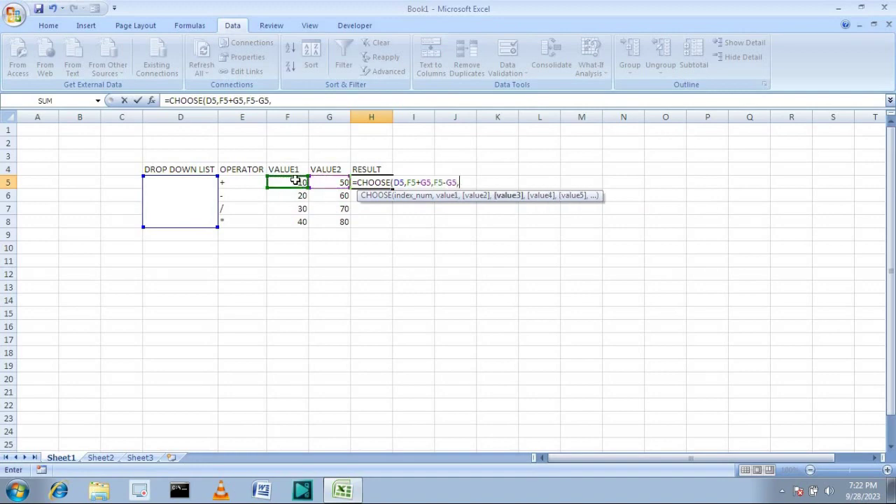
left_click(295, 181)
type("/")
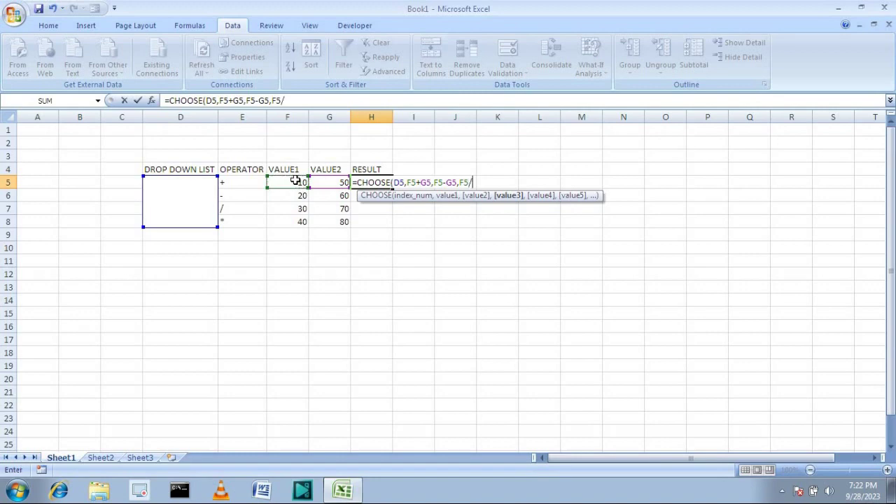
left_click(335, 182)
type(",")
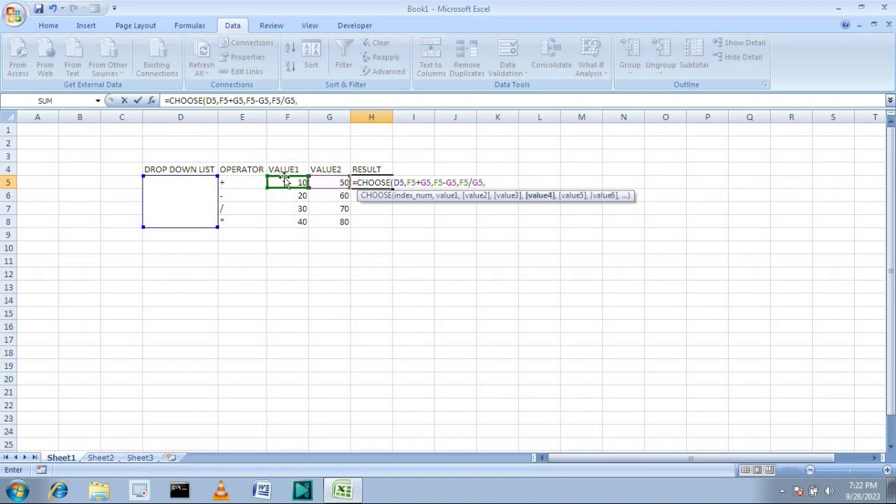
left_click(291, 182)
type("*")
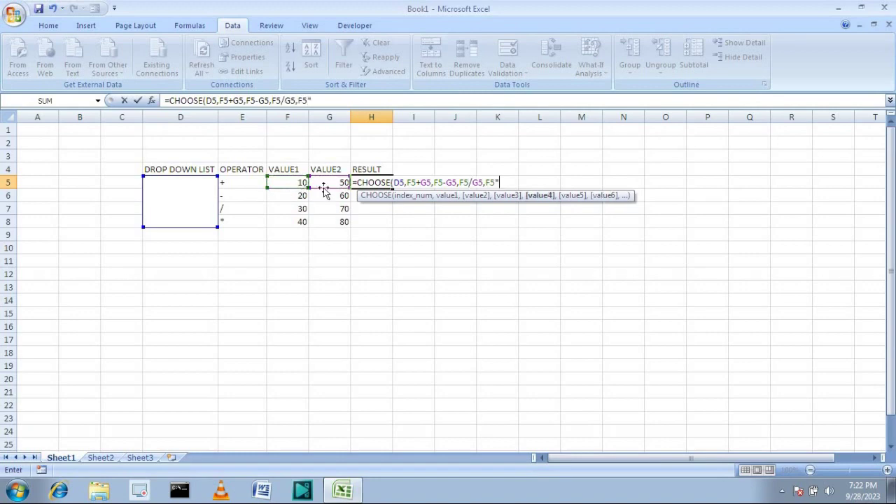
left_click(334, 182)
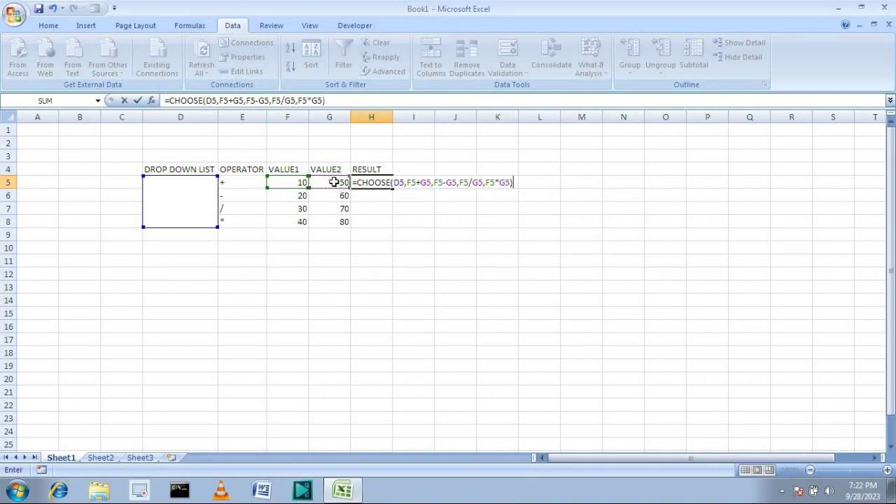
Commit the CHOOSE formula and pick 1 from the D5 drop-down list.
key("Return")
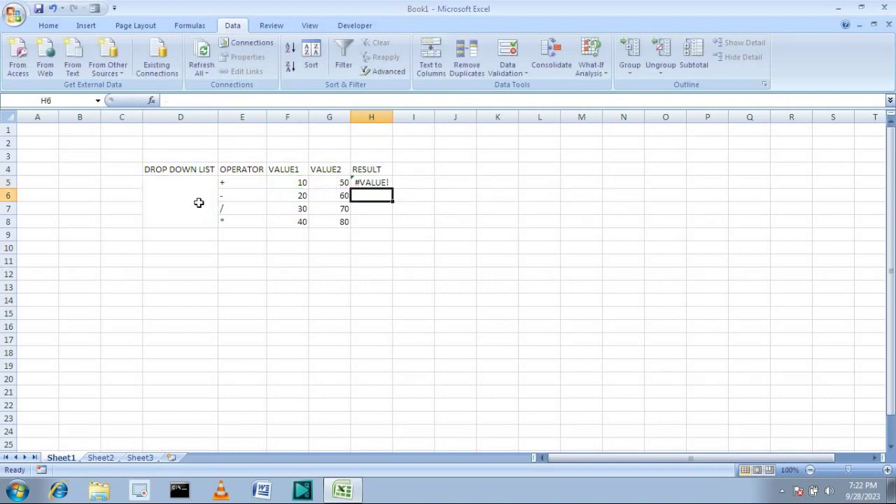
left_click_drag(198, 182, 198, 222)
left_click(224, 182)
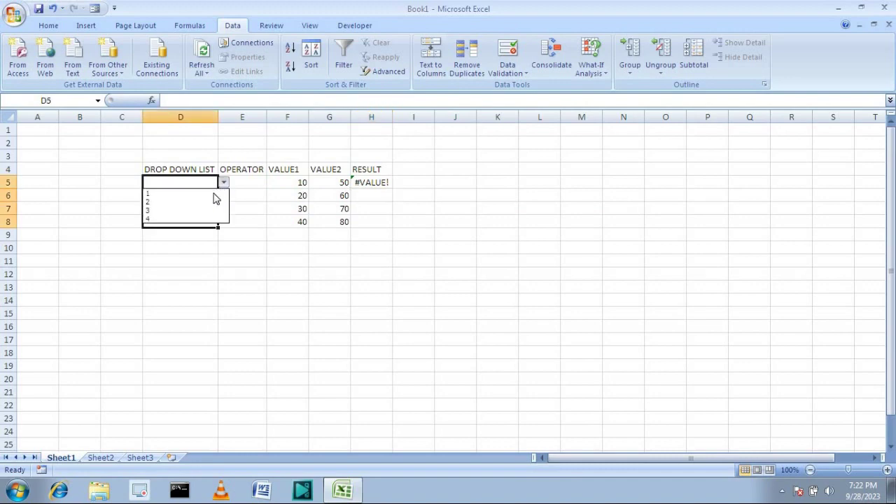
left_click(210, 194)
left_click(378, 260)
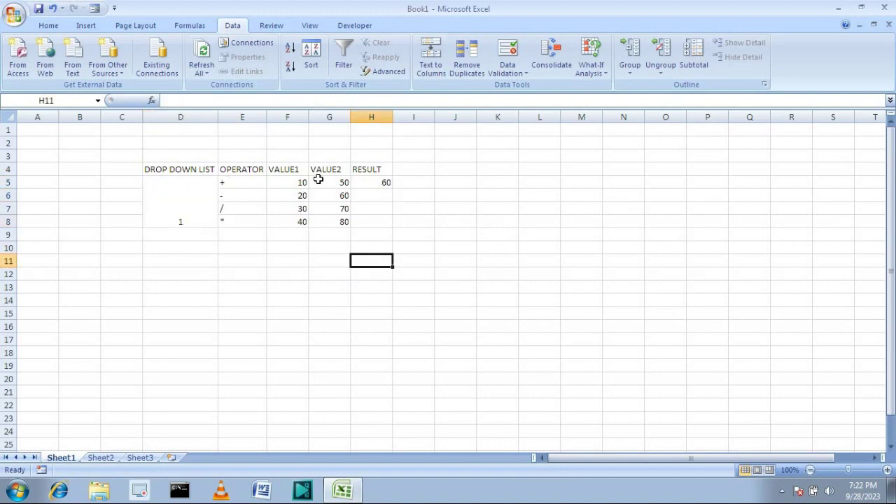
Fill H5 down to H8, then clear the #VALUE! results in H6:H8.
left_click(385, 183)
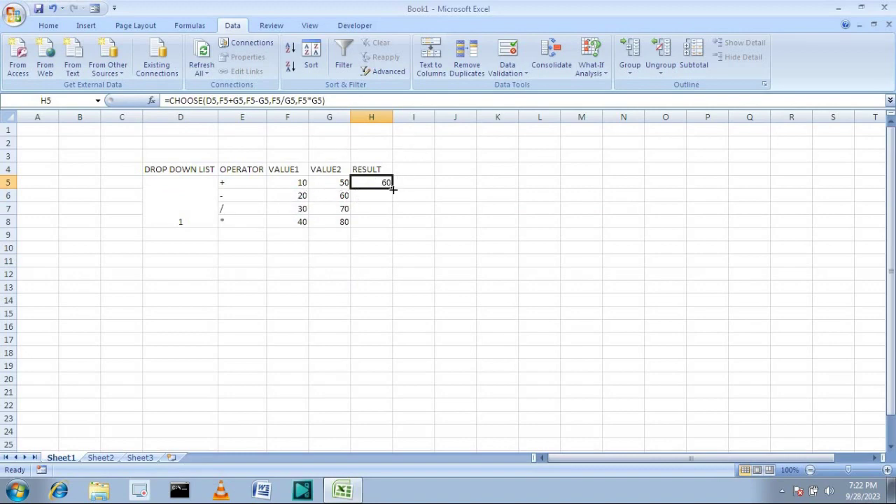
left_click_drag(393, 189, 396, 223)
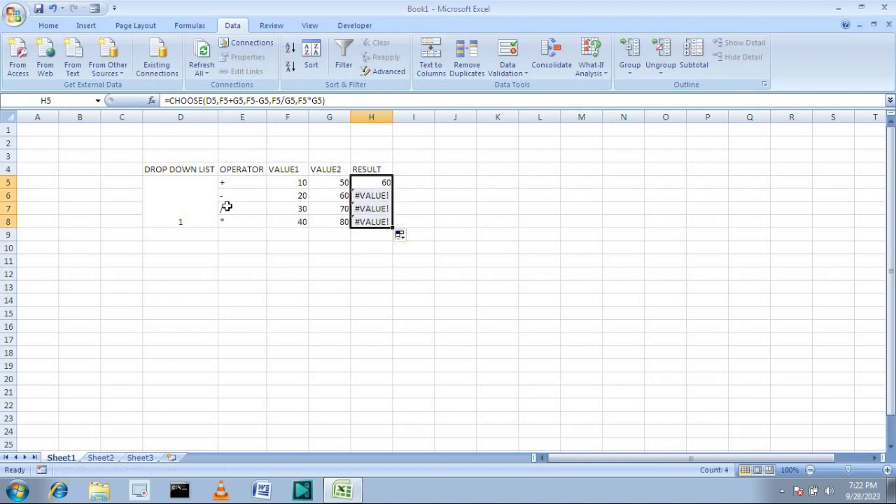
left_click_drag(380, 196, 383, 221)
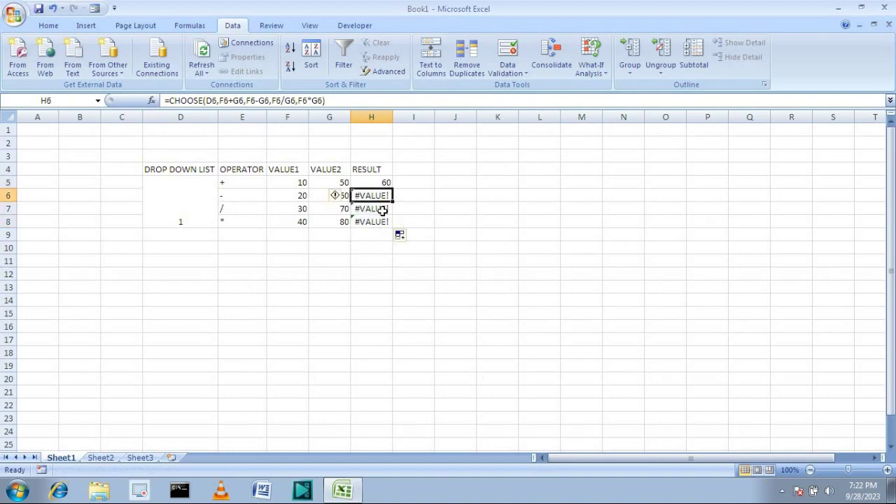
key("Delete")
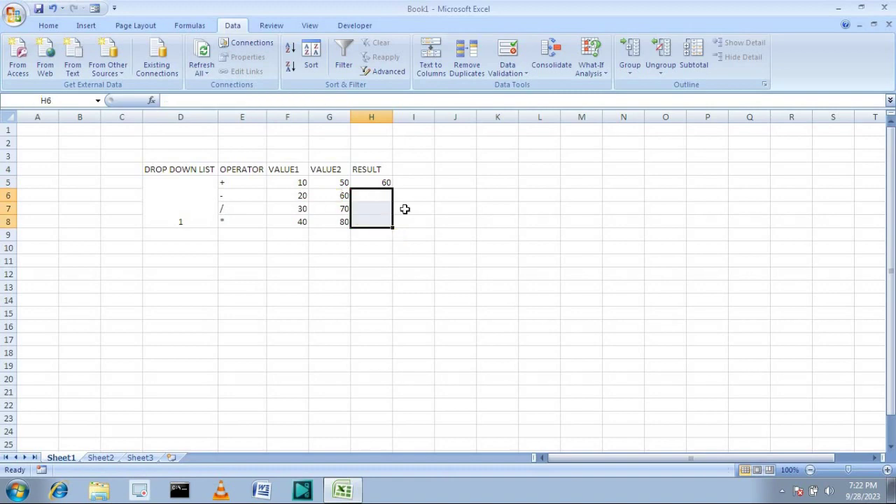
left_click(431, 196)
Make the D5 index in H5's CHOOSE formula absolute as $D$5.
double_click(382, 184)
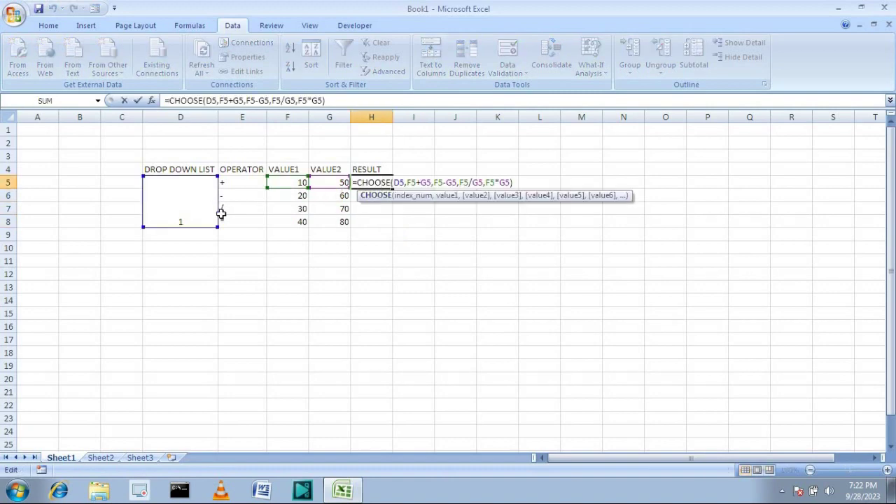
left_click(407, 183)
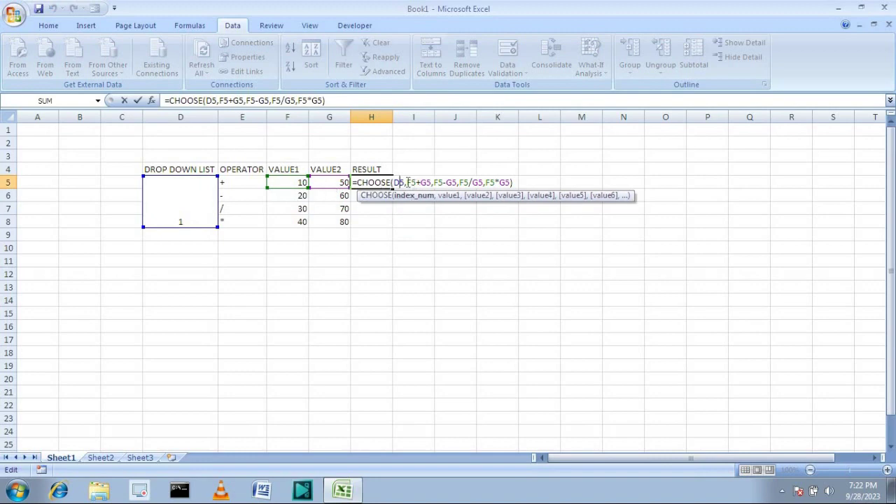
key("F4")
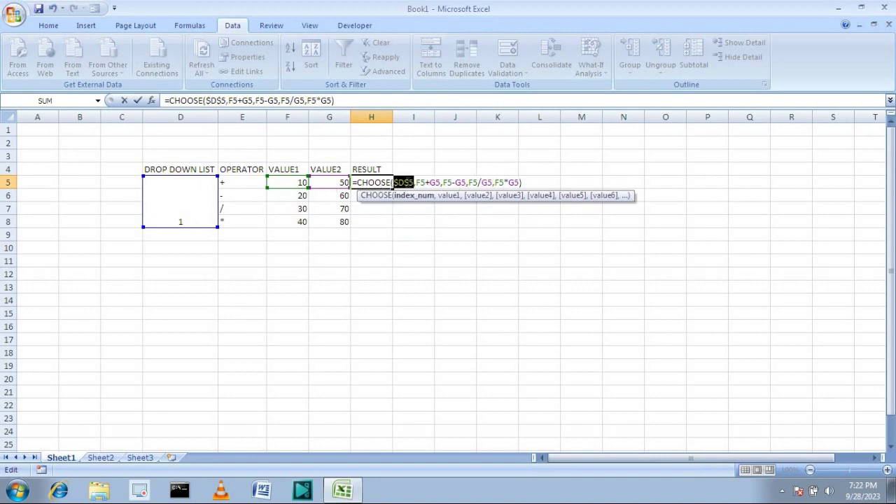
key("Return")
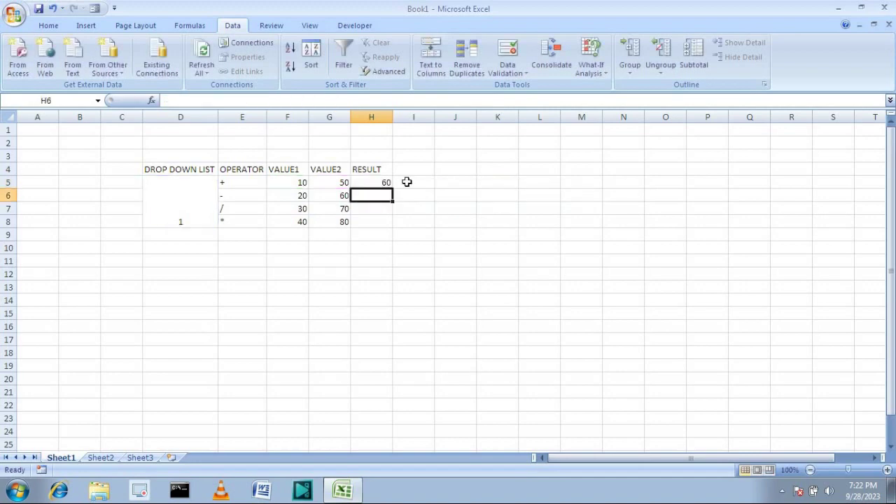
Fill the corrected H5 formula down to H8, giving 60, 80, 100, 120.
left_click(389, 185)
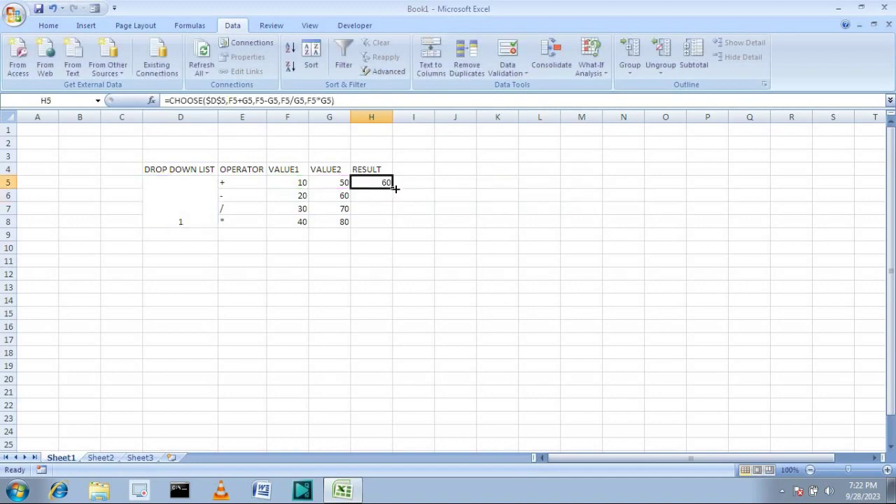
left_click_drag(394, 212, 392, 222)
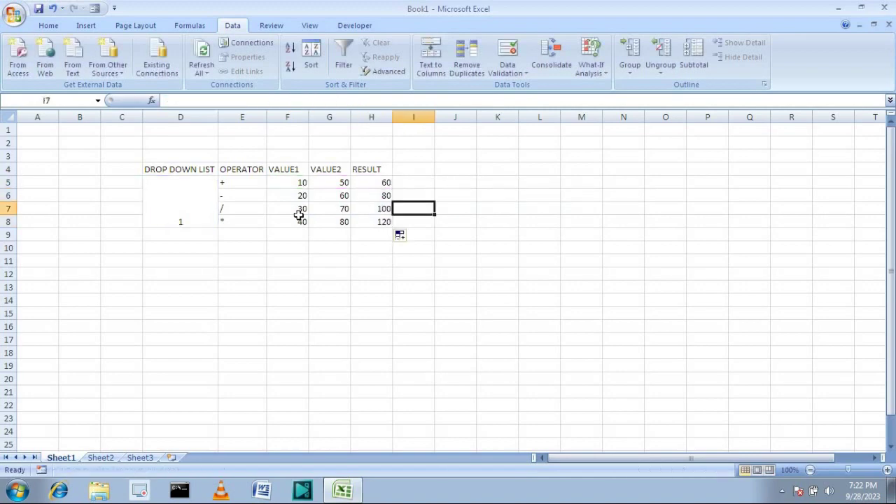
left_click(210, 190)
left_click(224, 182)
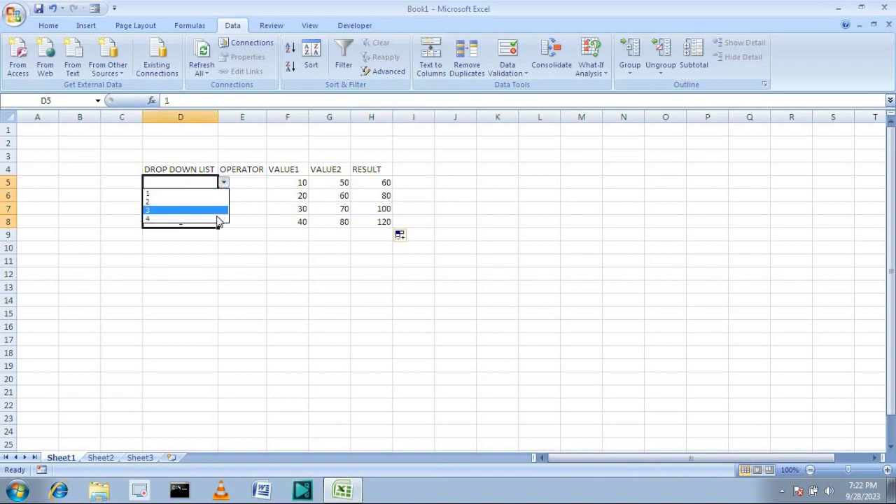
left_click(217, 220)
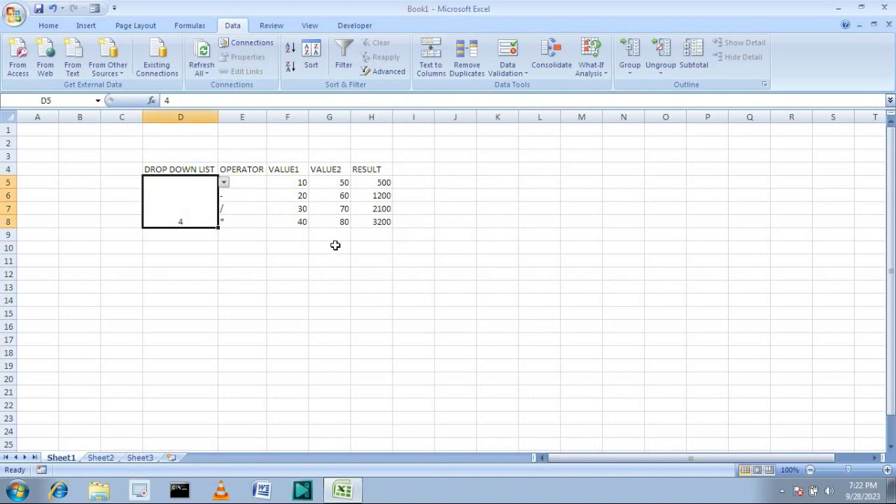
left_click(223, 182)
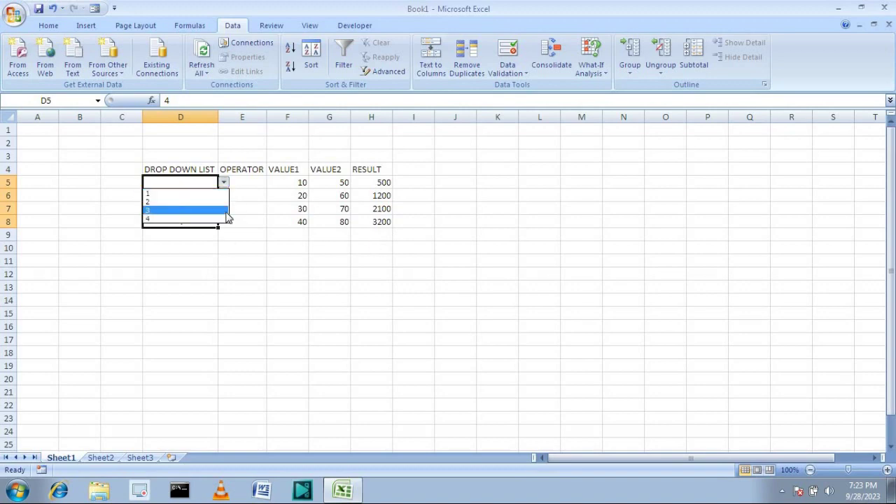
left_click(227, 210)
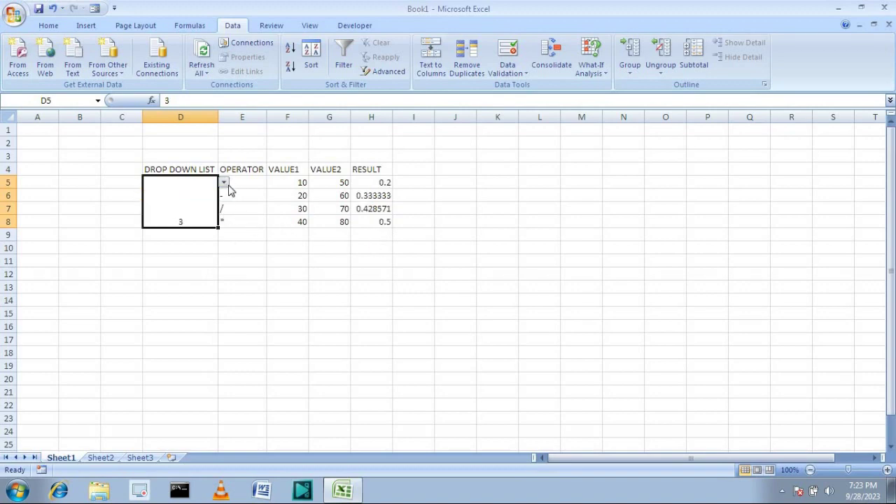
left_click(225, 185)
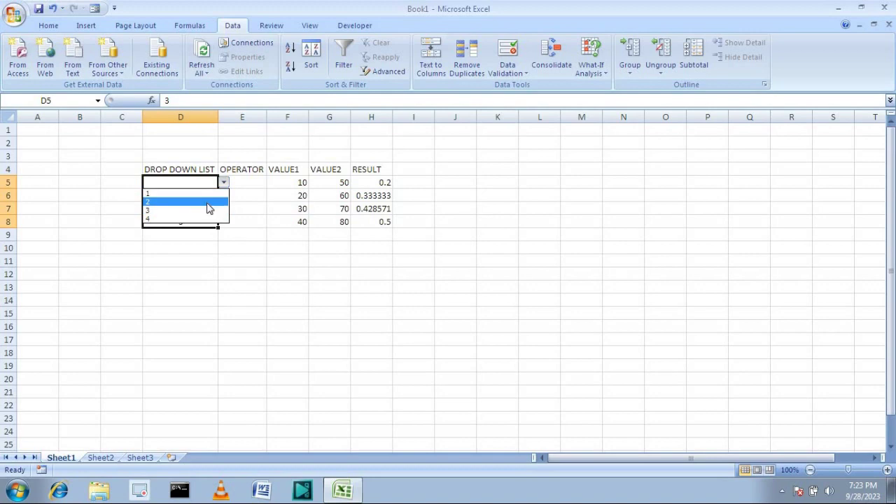
left_click(208, 203)
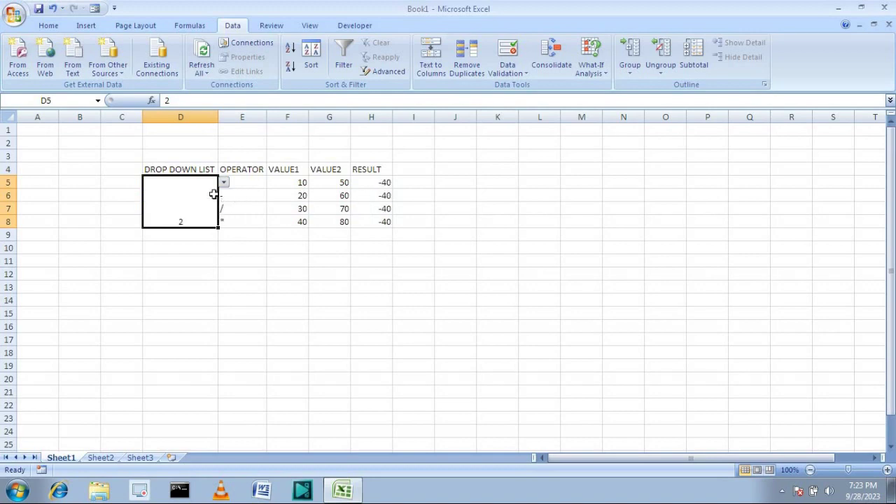
left_click(223, 182)
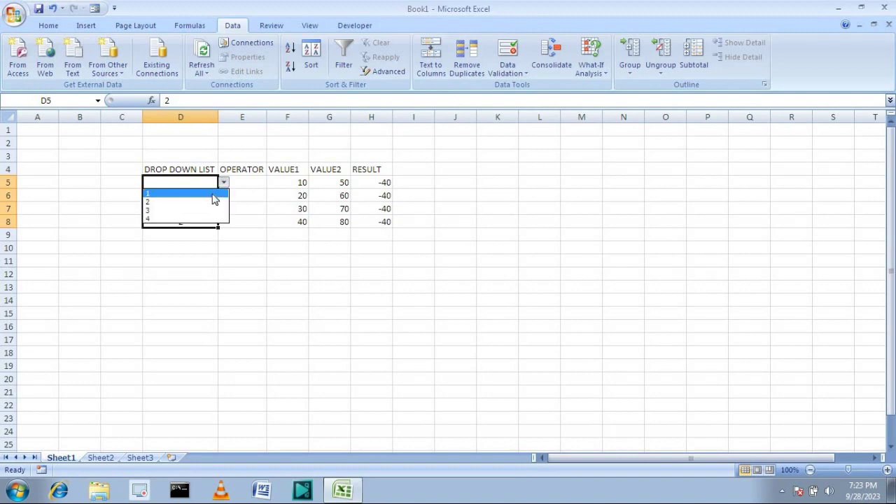
left_click(213, 194)
left_click(330, 254)
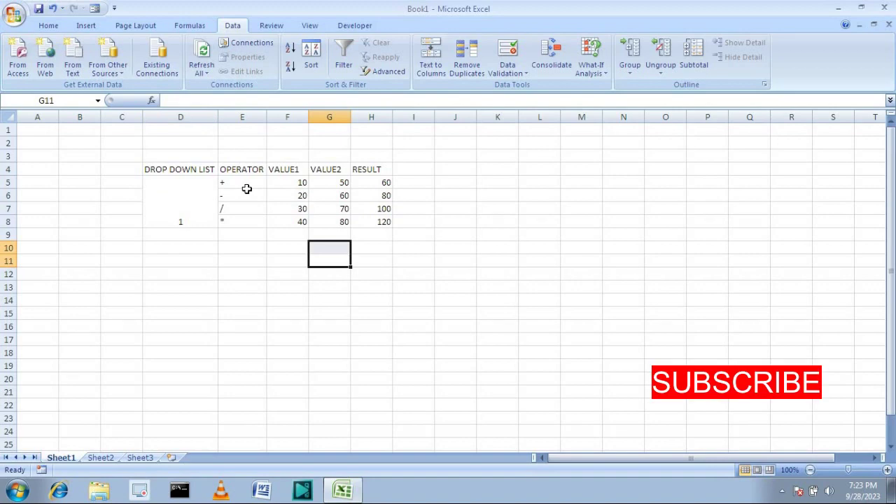
double_click(375, 182)
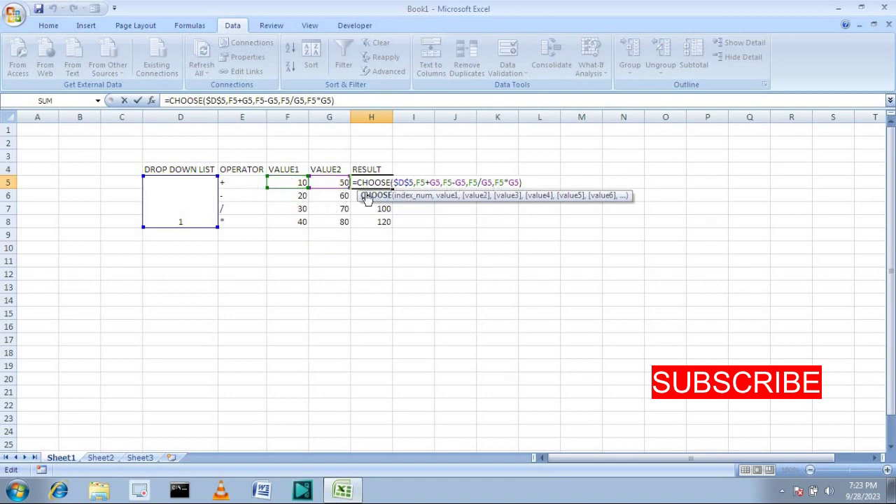
left_click(390, 227)
key("Return")
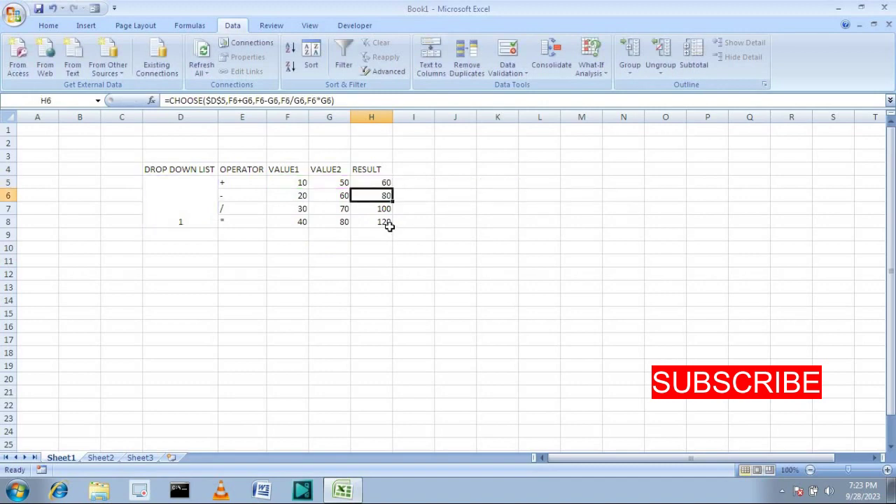